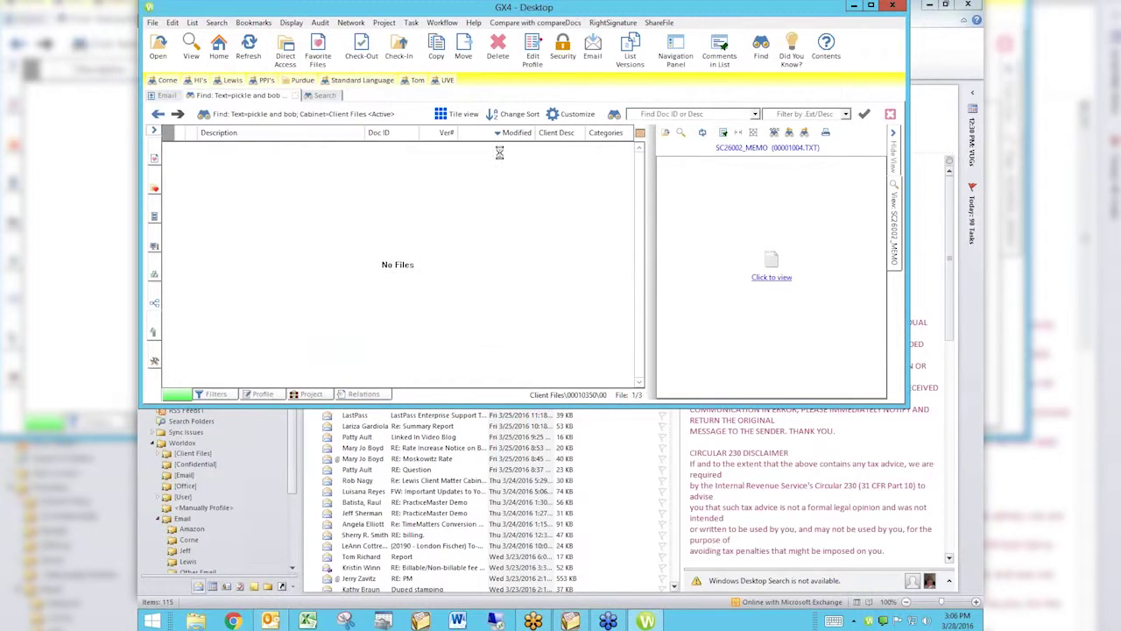
# Maximize the file list, view the Basecamp payment invoice email, close it, and return to Worldox.
pyautogui.click(870, 6)
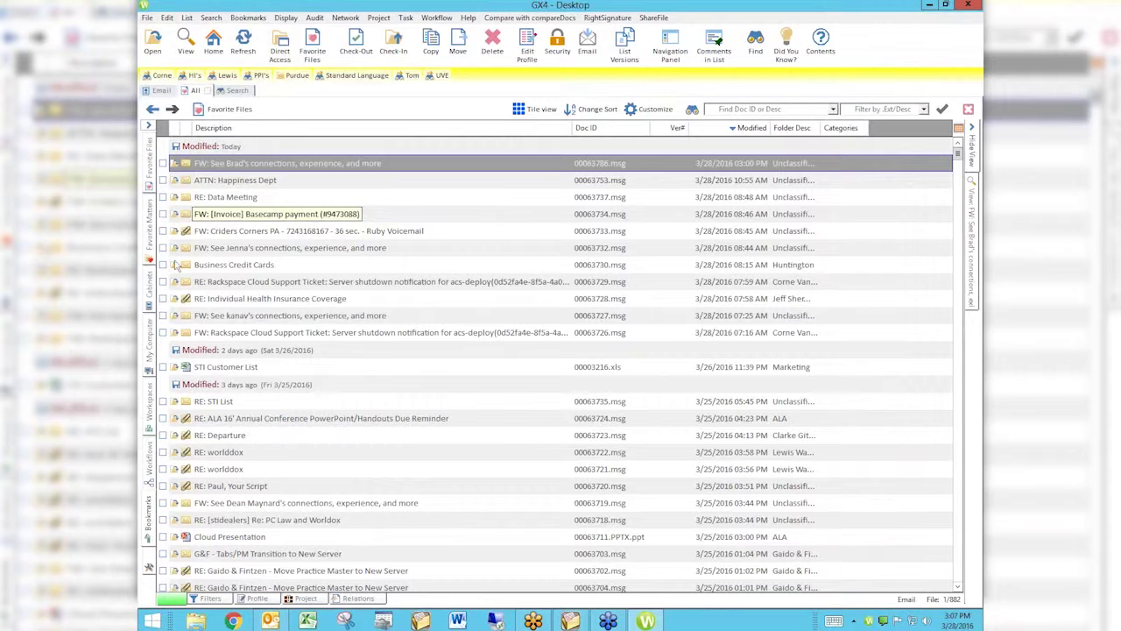
pyautogui.doubleClick(220, 216)
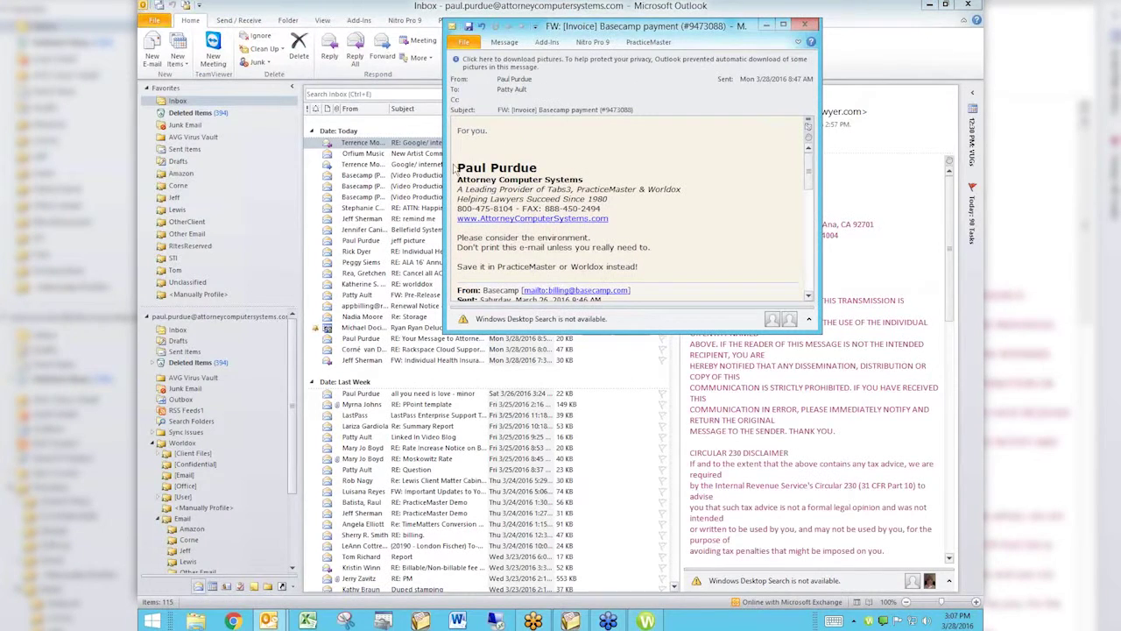
pyautogui.click(806, 25)
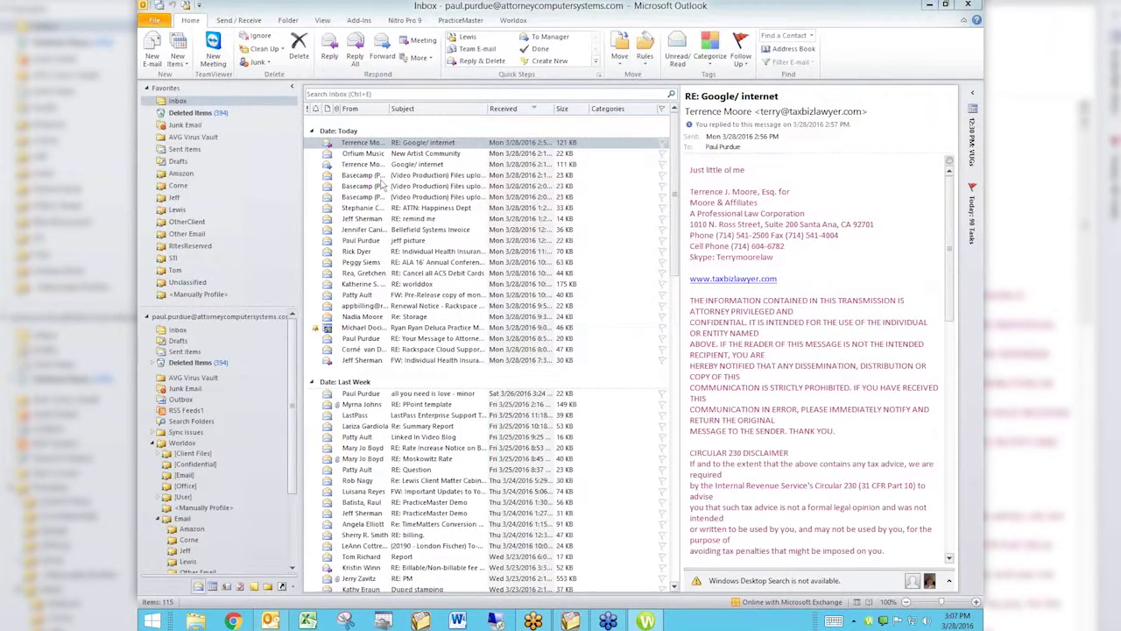
pyautogui.click(646, 620)
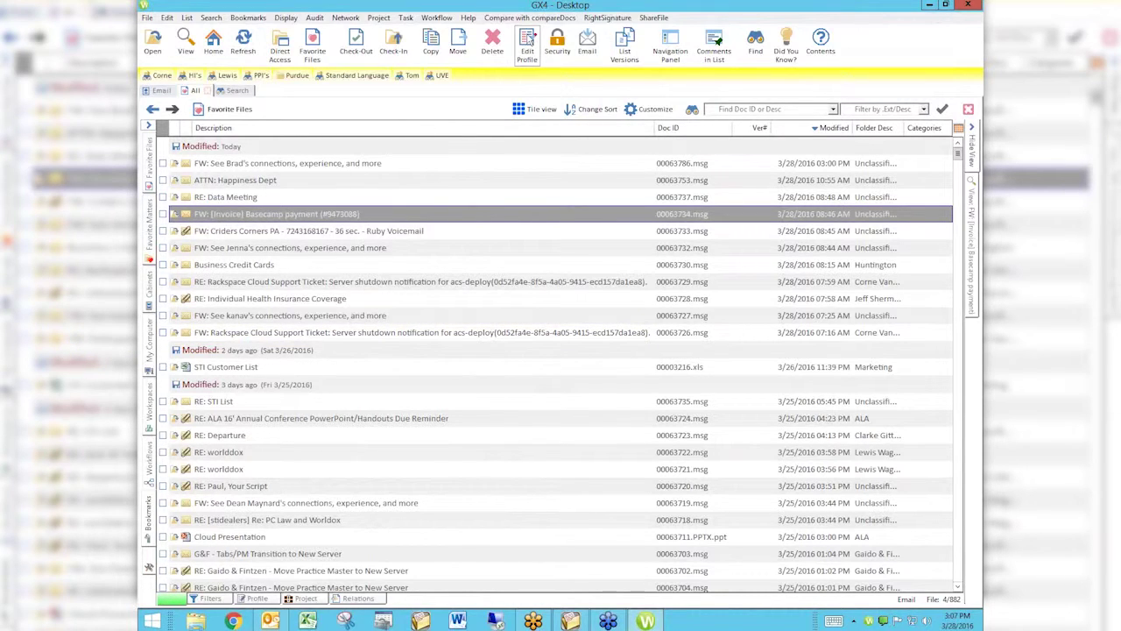
# Open the Basecamp invoice email's profile for editing, show the Quick Profiles list and check what Cabinet Default contains.
pyautogui.click(528, 41)
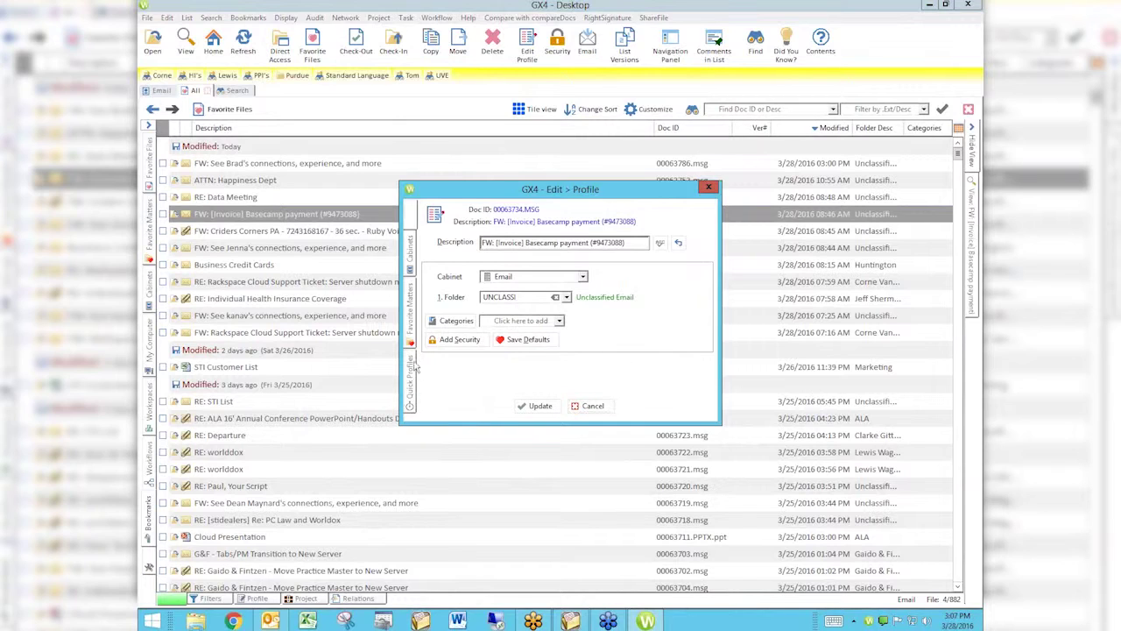
pyautogui.click(410, 384)
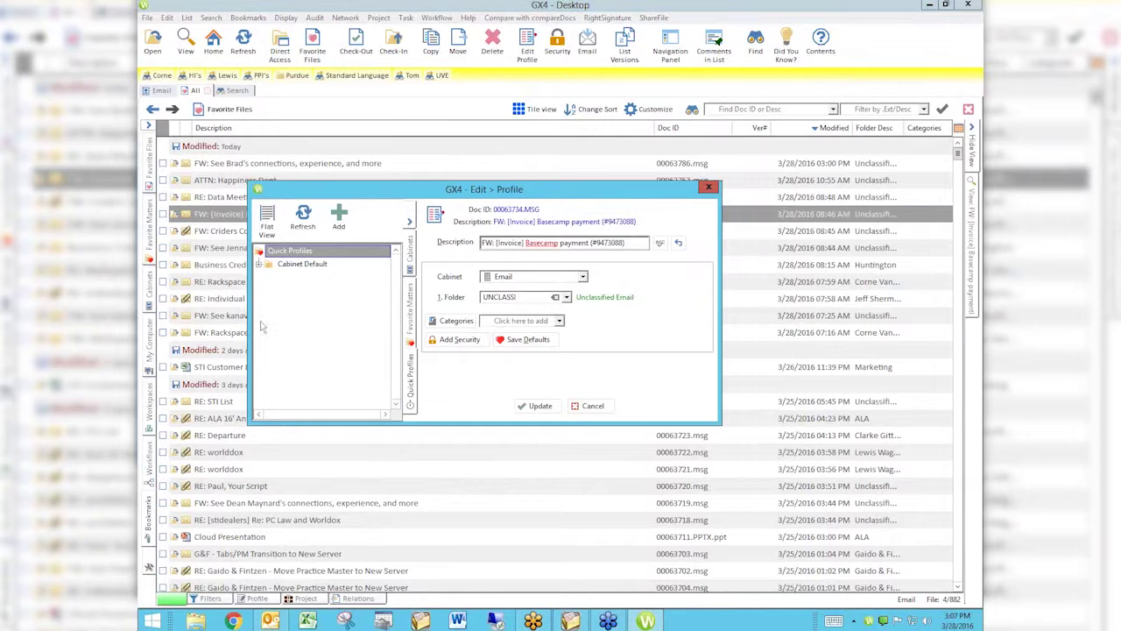
pyautogui.click(259, 265)
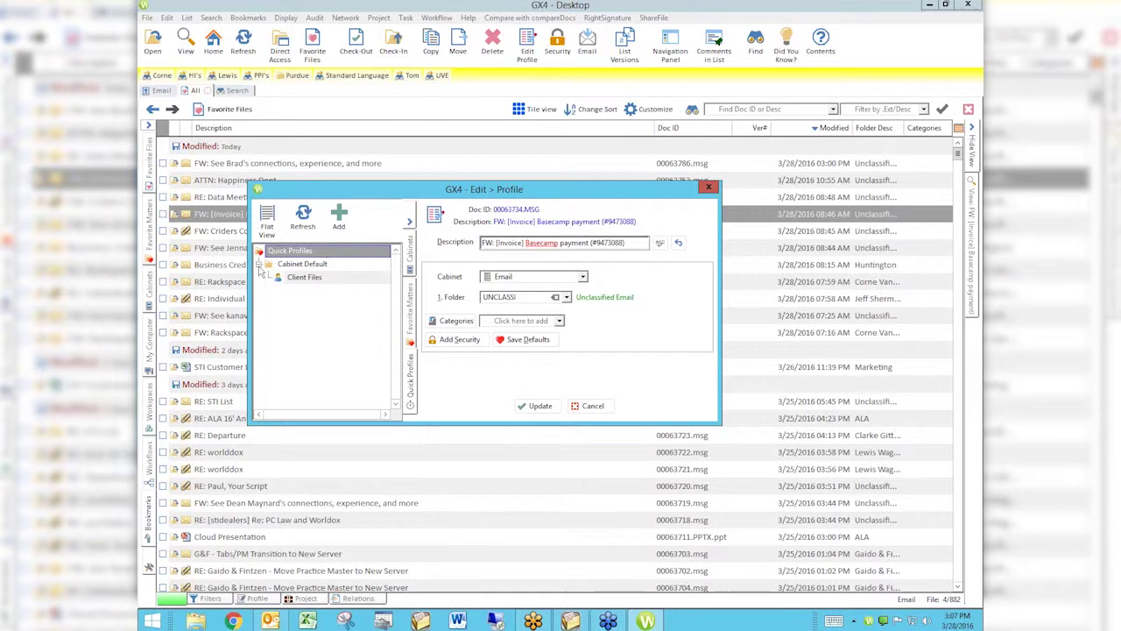
pyautogui.click(260, 267)
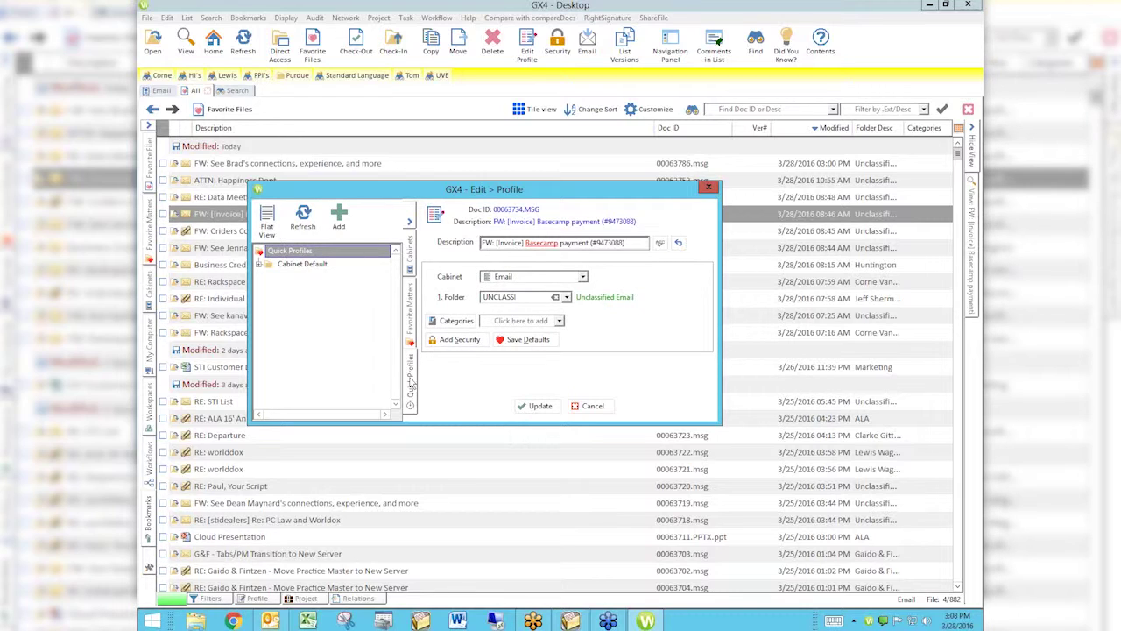
# Start a new quick profile in the Client Files cabinet and choose Purdue Law Offices, LLC from the client table.
pyautogui.click(339, 218)
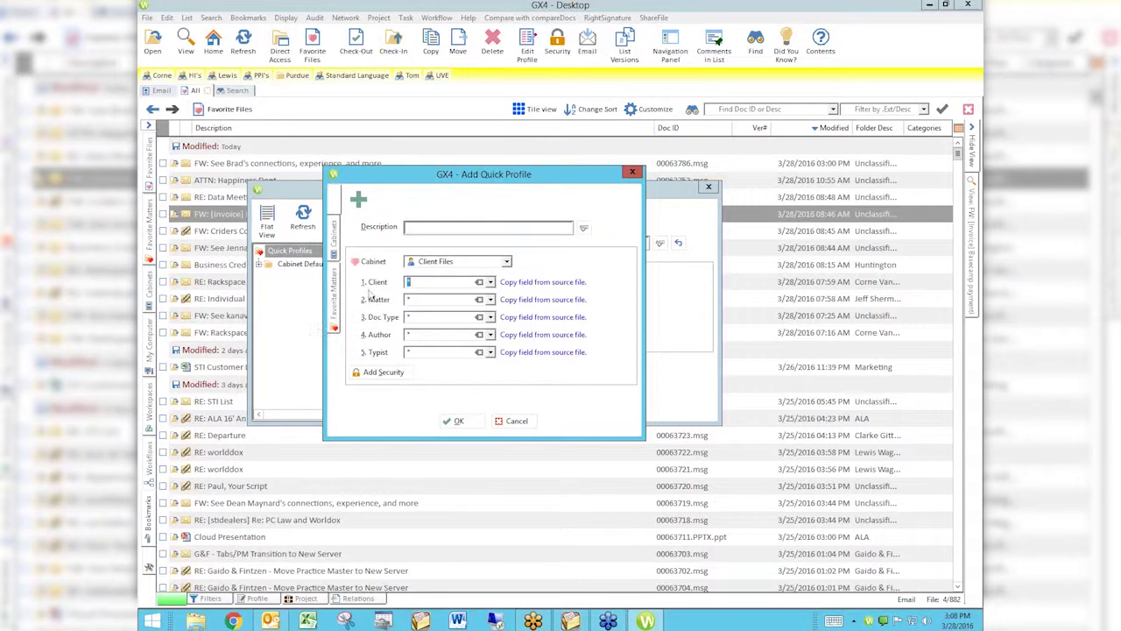
pyautogui.click(490, 282)
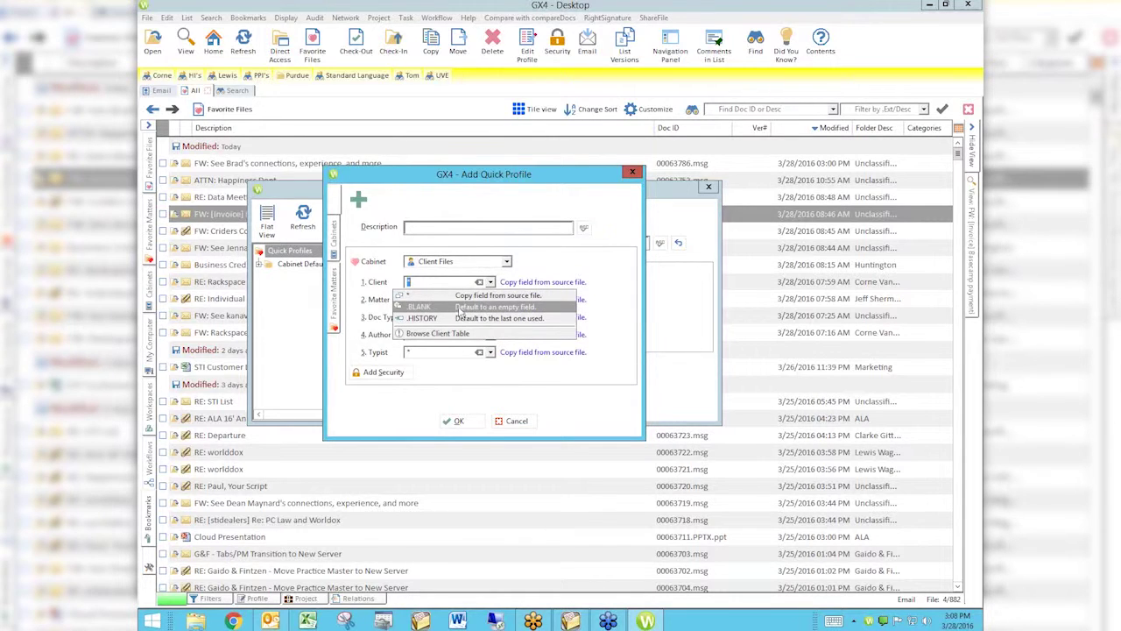
pyautogui.click(429, 333)
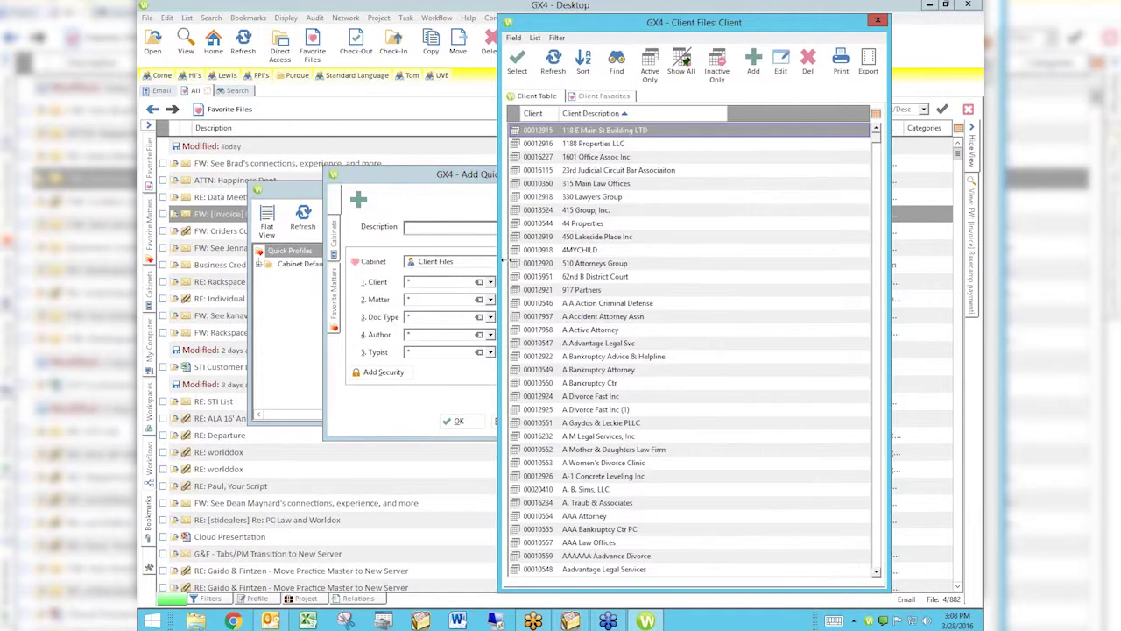
pyautogui.click(604, 196)
pyautogui.write('attorney')
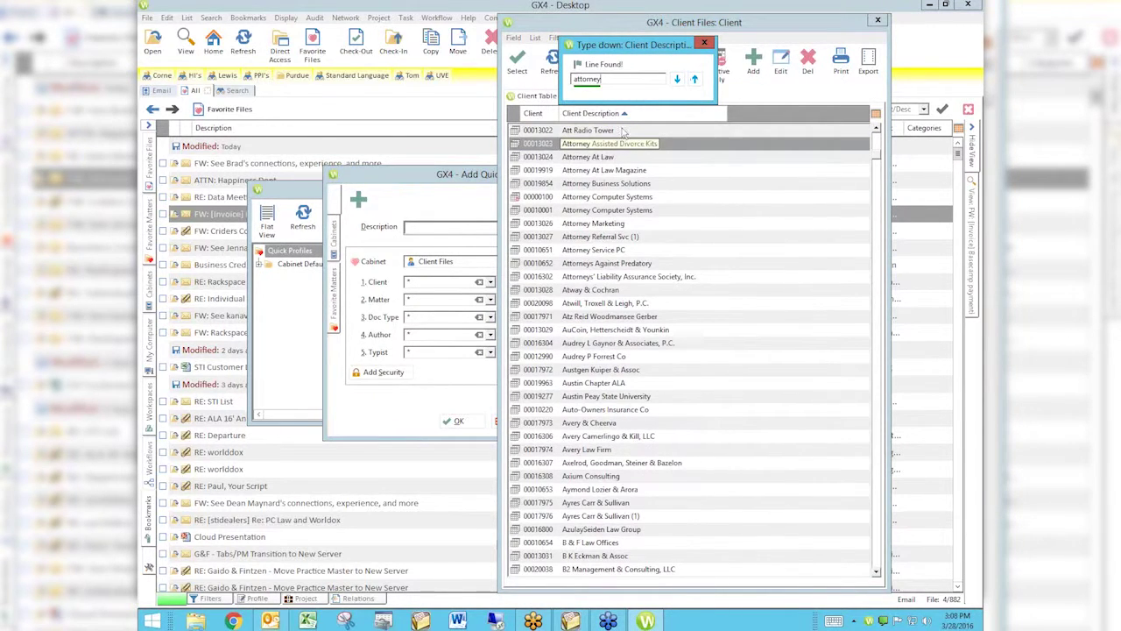
pyautogui.write('purdue')
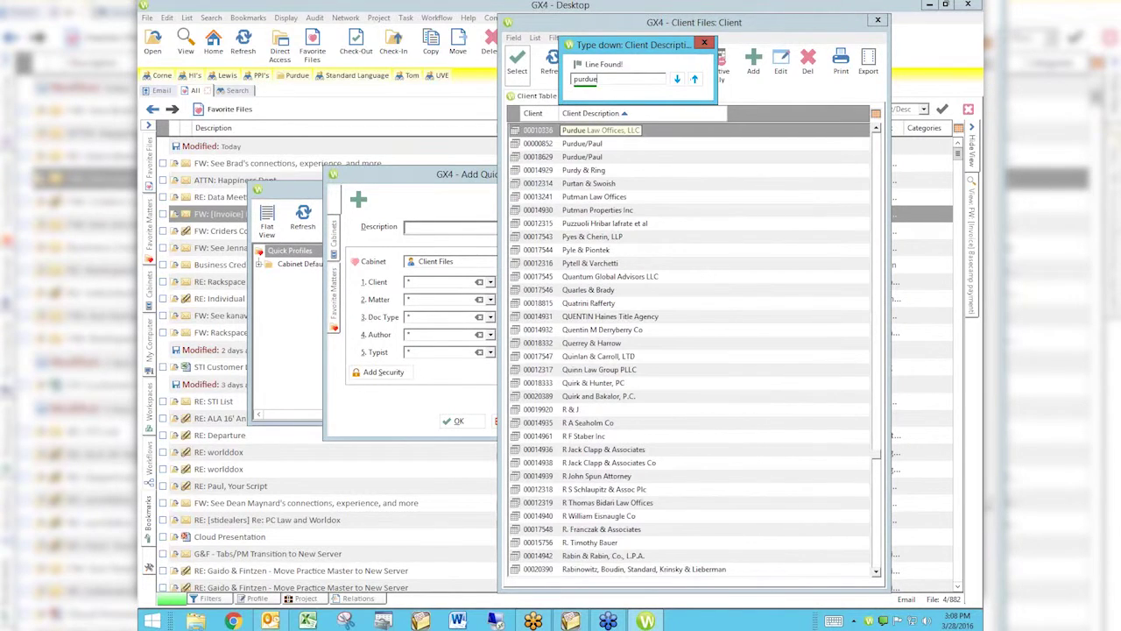
pyautogui.doubleClick(572, 134)
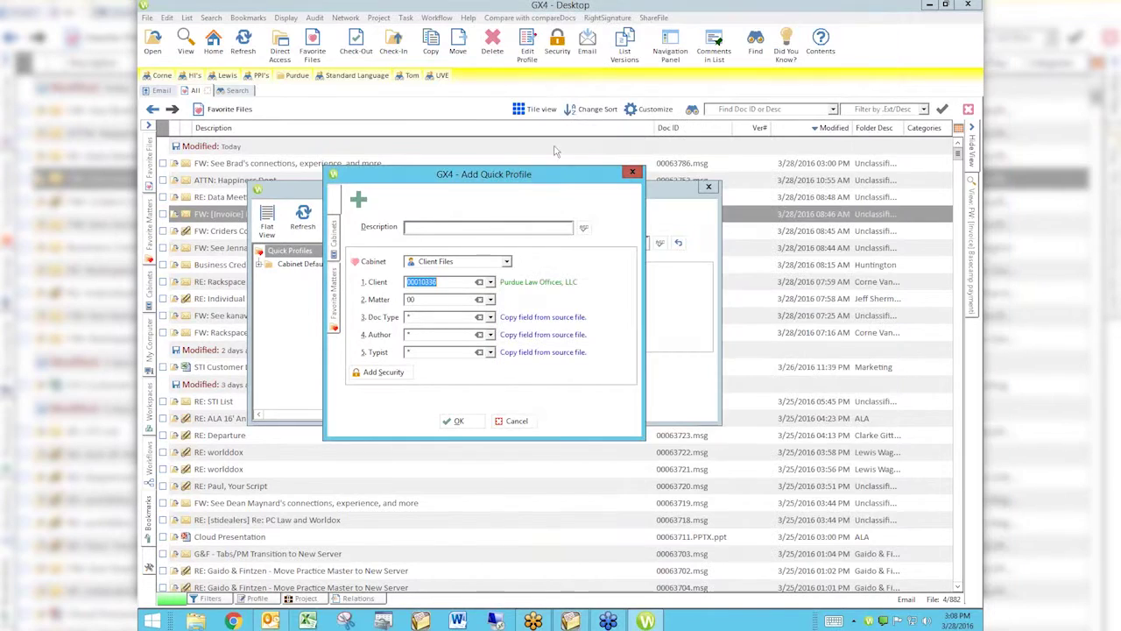
# Set the quick profile's document type to EM (Email Correspondence) and enter the attorney's user code as author and typist.
pyautogui.click(415, 318)
pyautogui.write('EMAIL')
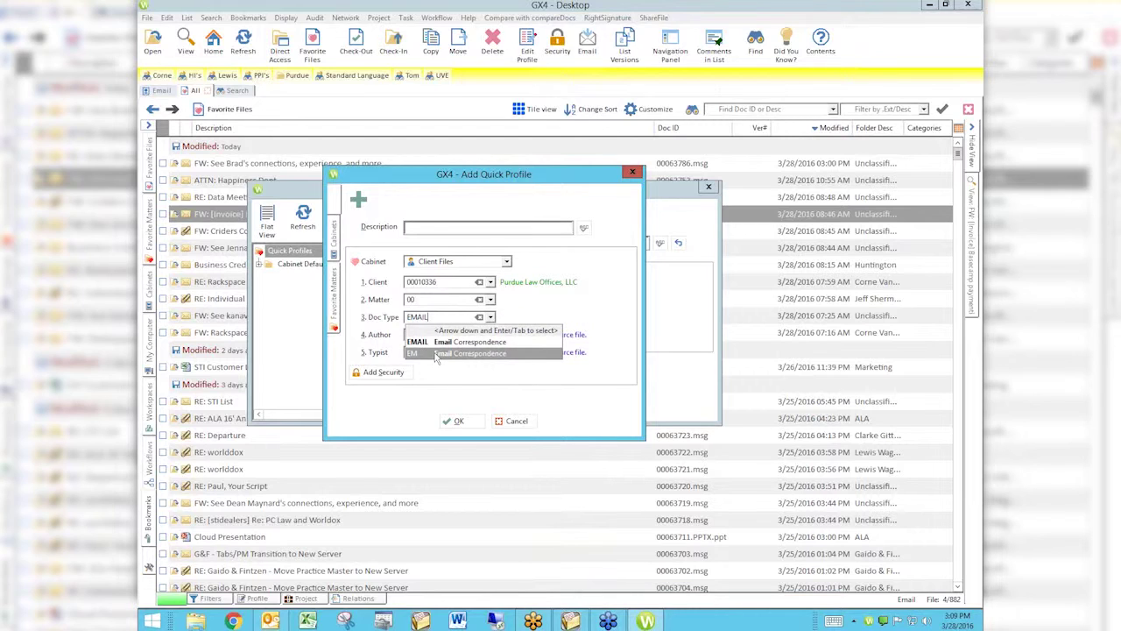
pyautogui.click(435, 353)
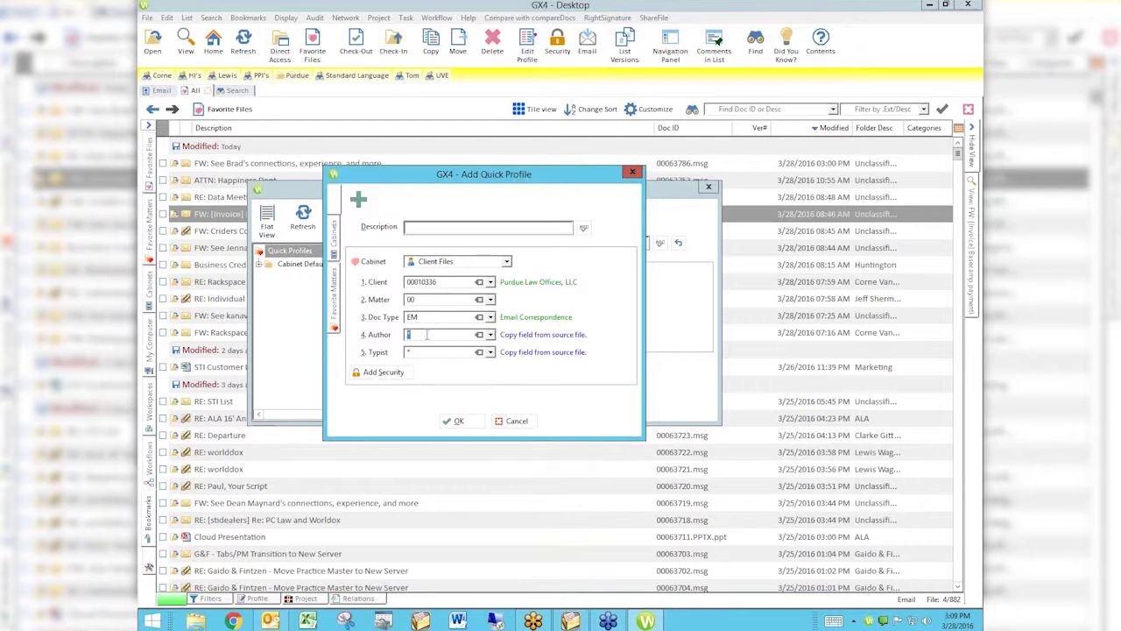
pyautogui.write('PPURDUE')
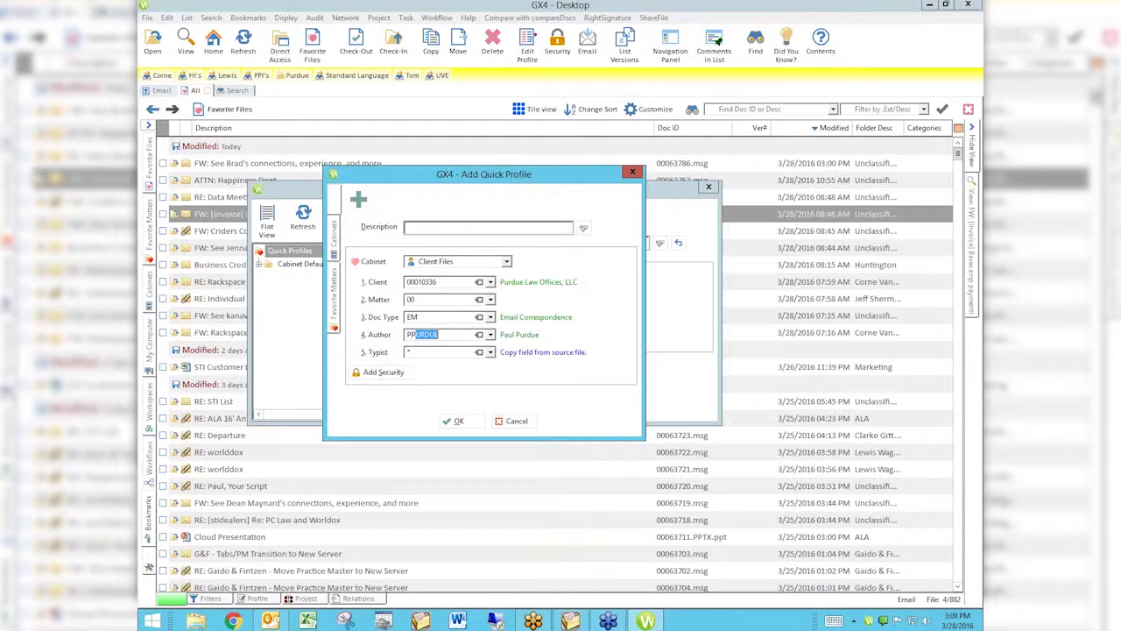
pyautogui.press('Tab')
pyautogui.write('P')
pyautogui.click(427, 226)
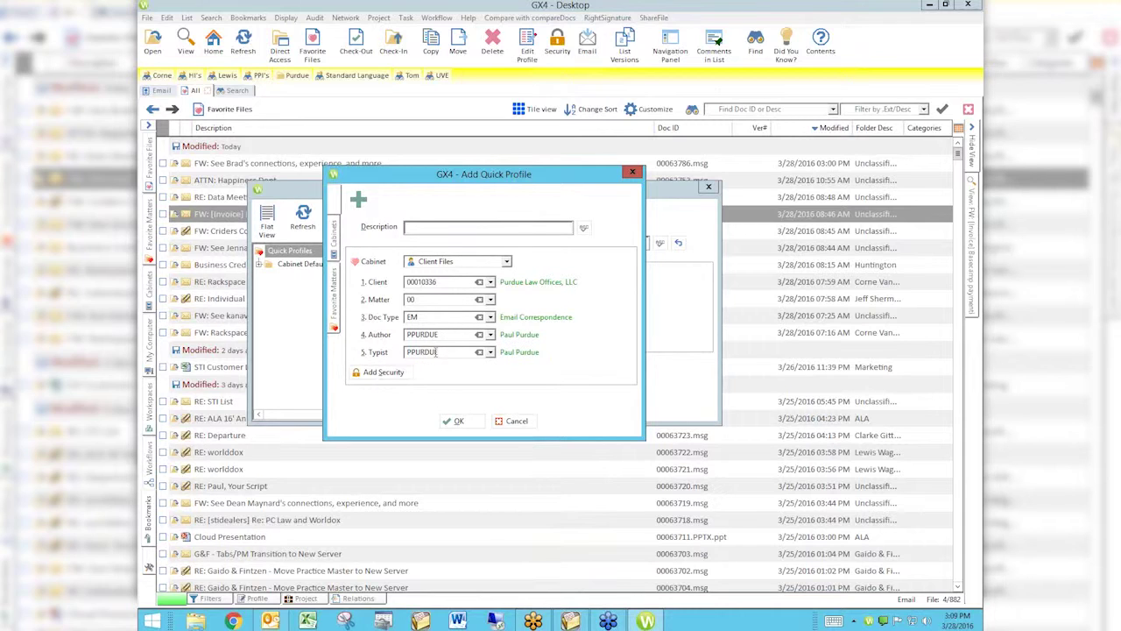
# Save the quick profile under the name "Purdue Law", visible to Only Me, and select it in the Quick Profiles list.
pyautogui.click(464, 422)
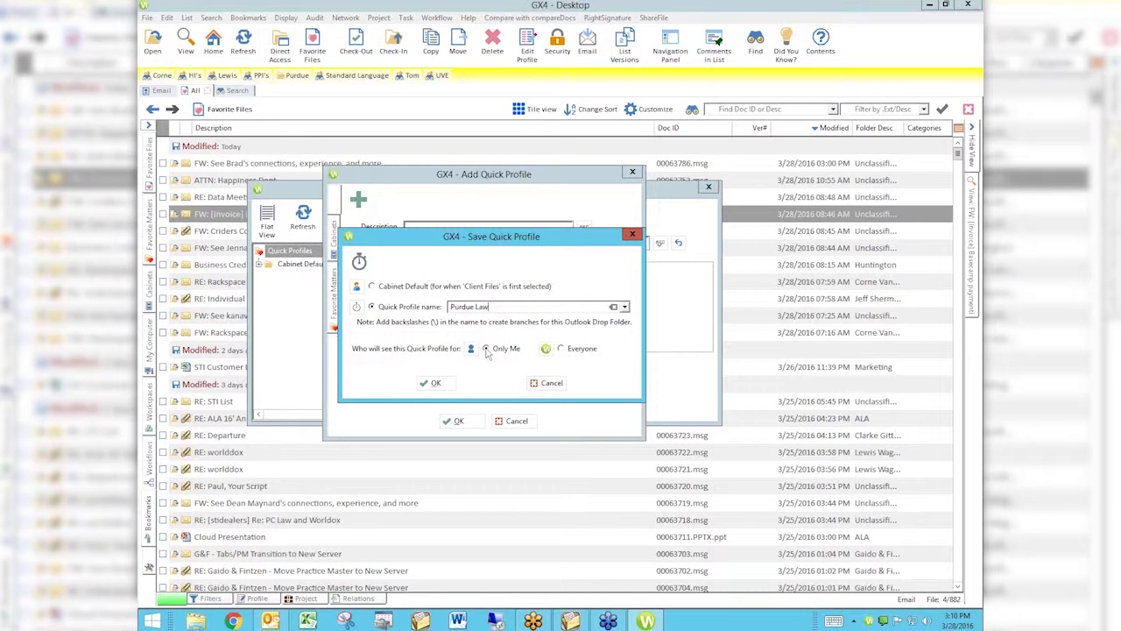
pyautogui.click(429, 382)
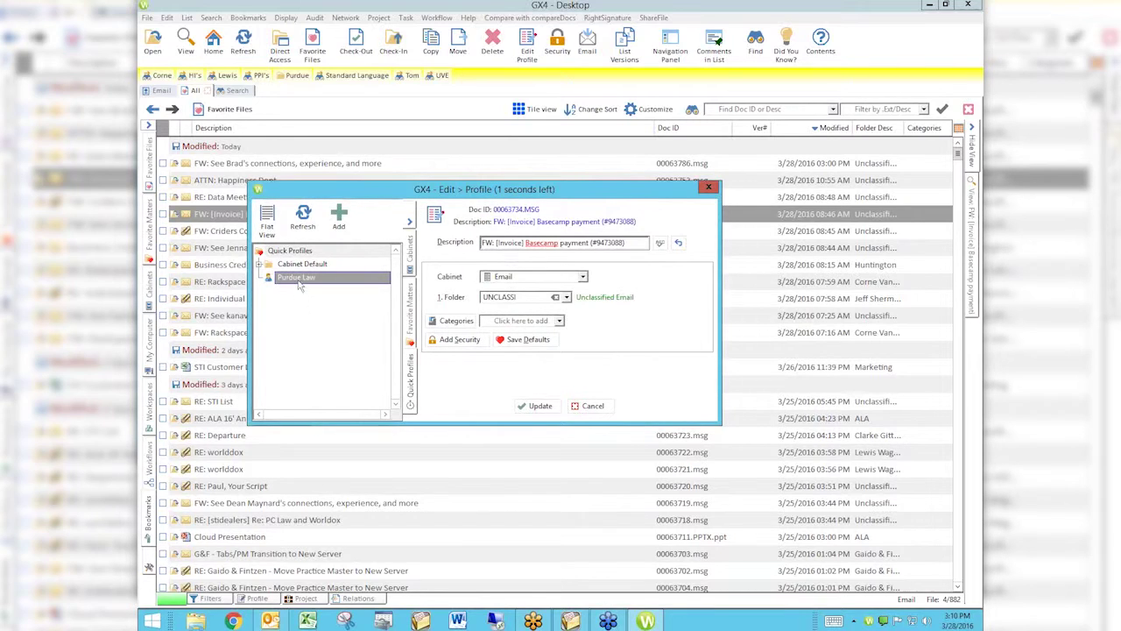
pyautogui.click(299, 282)
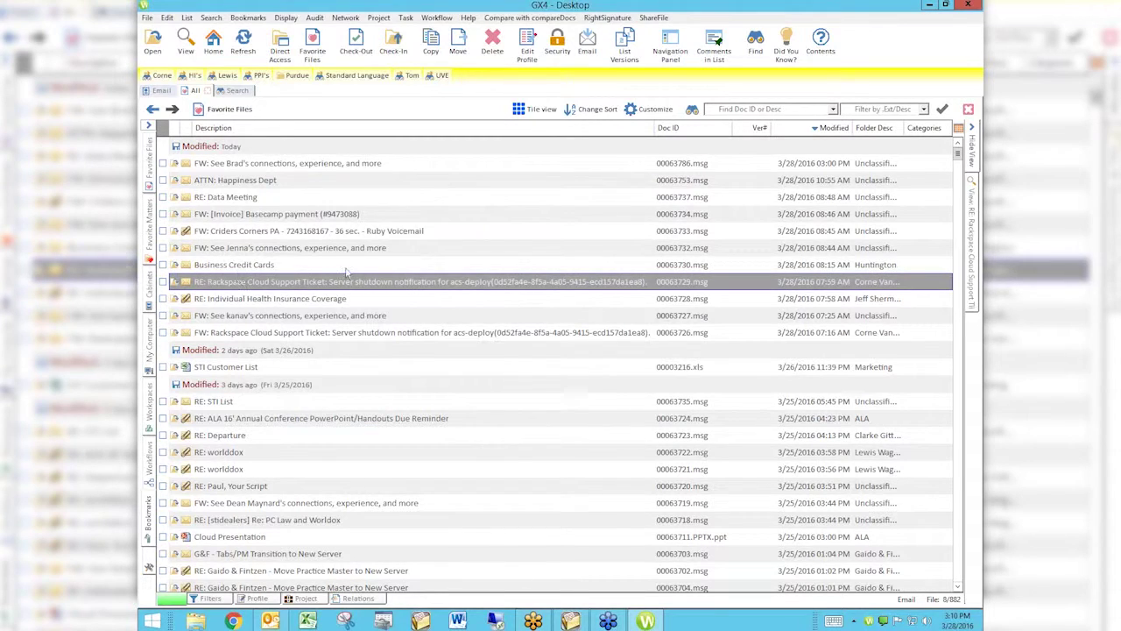
# Edit the profile of the "RE: Rackspace Cloud Support Ticket" email, paste every element of the Purdue Law quick profile and update it.
pyautogui.click(236, 281)
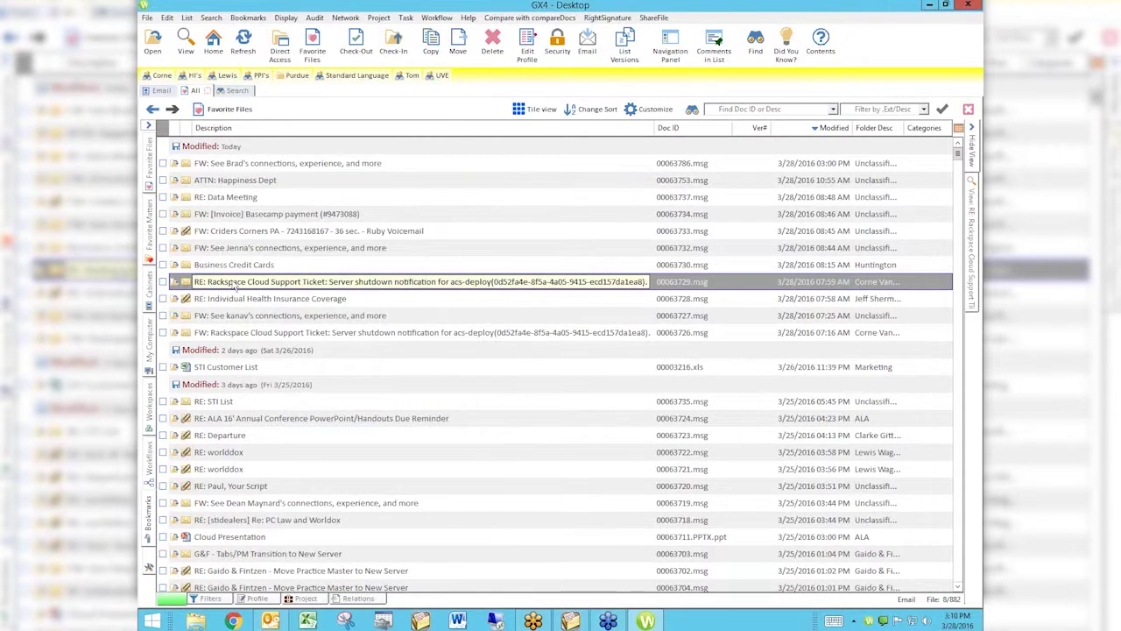
pyautogui.click(526, 44)
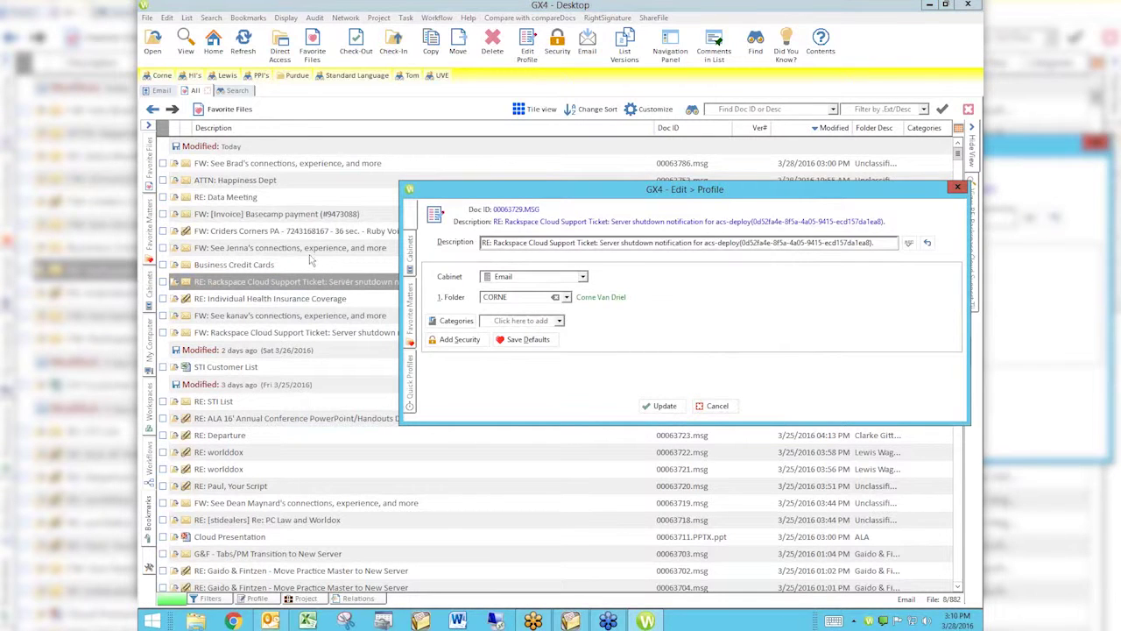
pyautogui.click(411, 384)
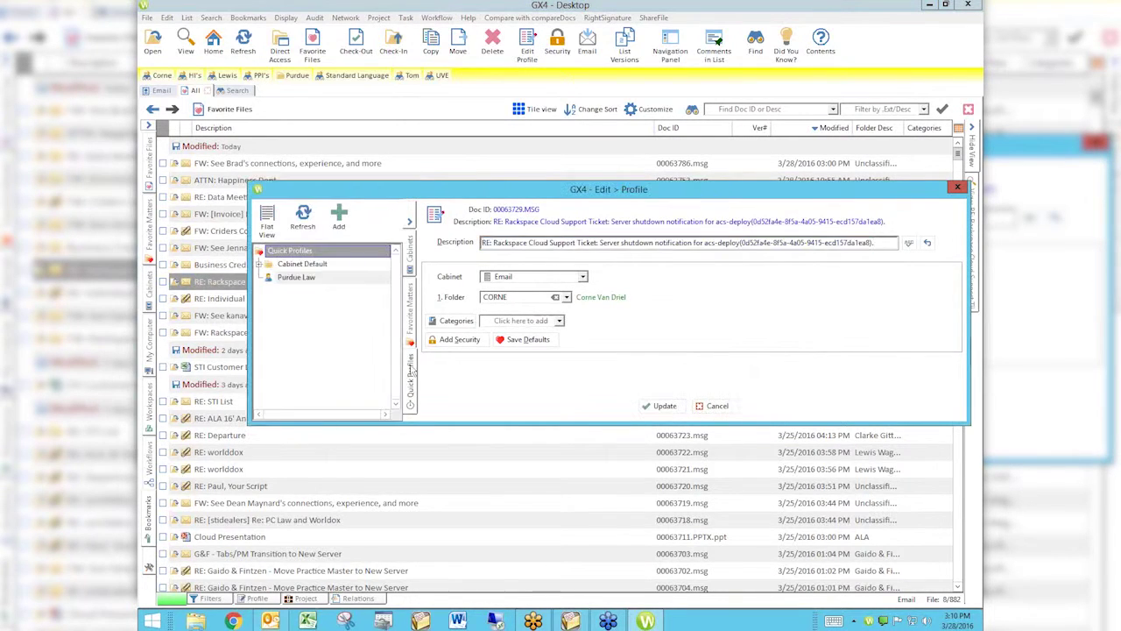
pyautogui.click(294, 278)
pyautogui.click(294, 279)
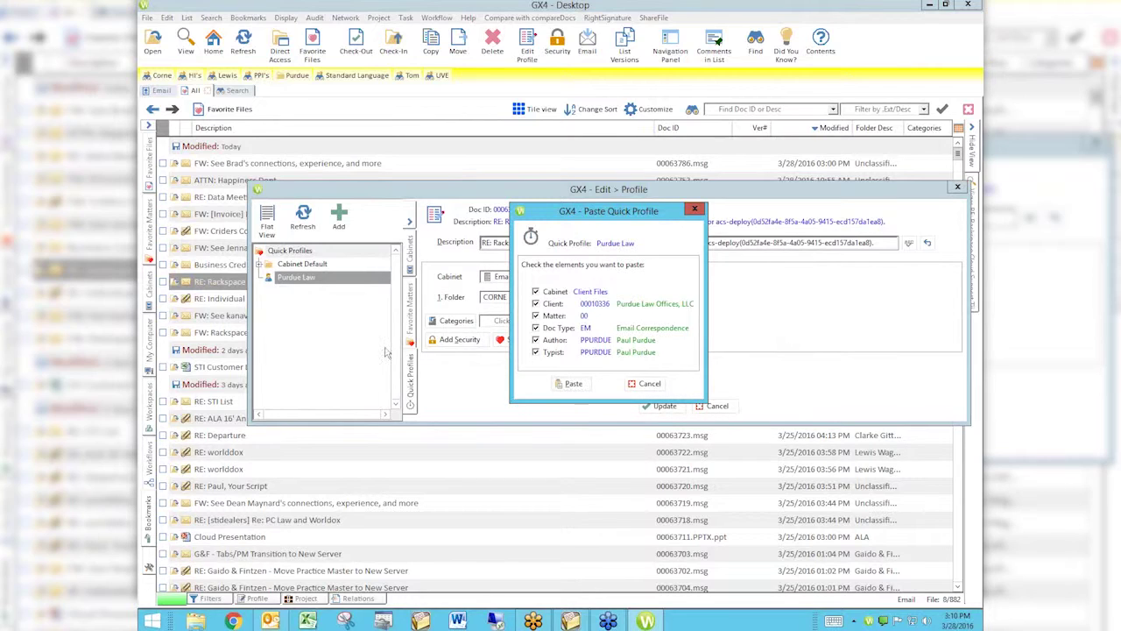
pyautogui.click(573, 383)
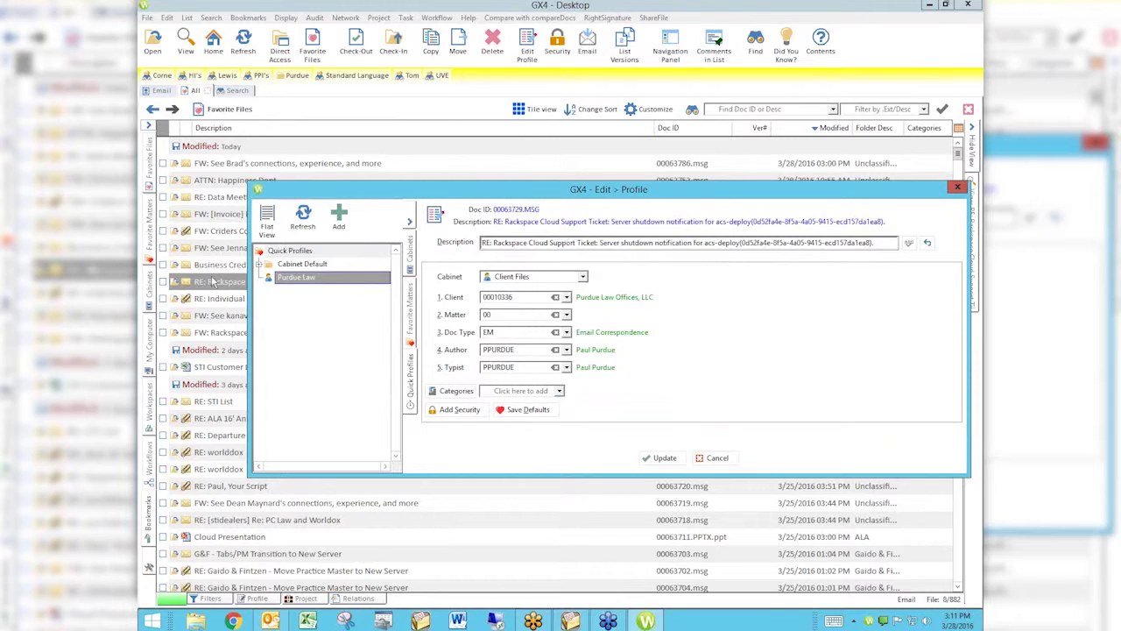
pyautogui.click(306, 279)
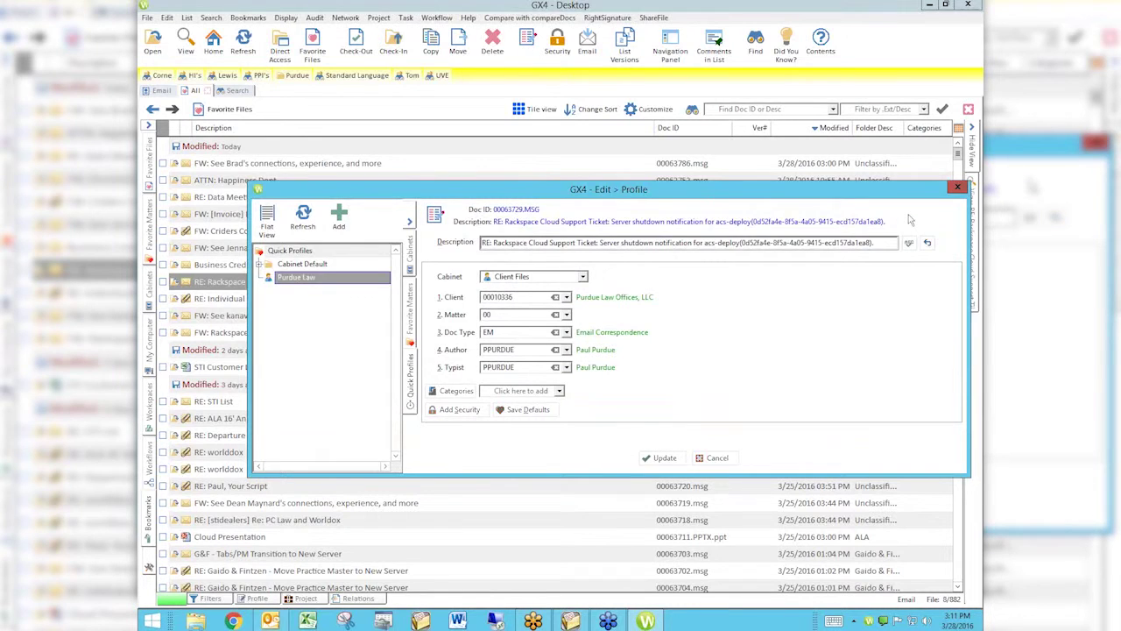
pyautogui.click(661, 456)
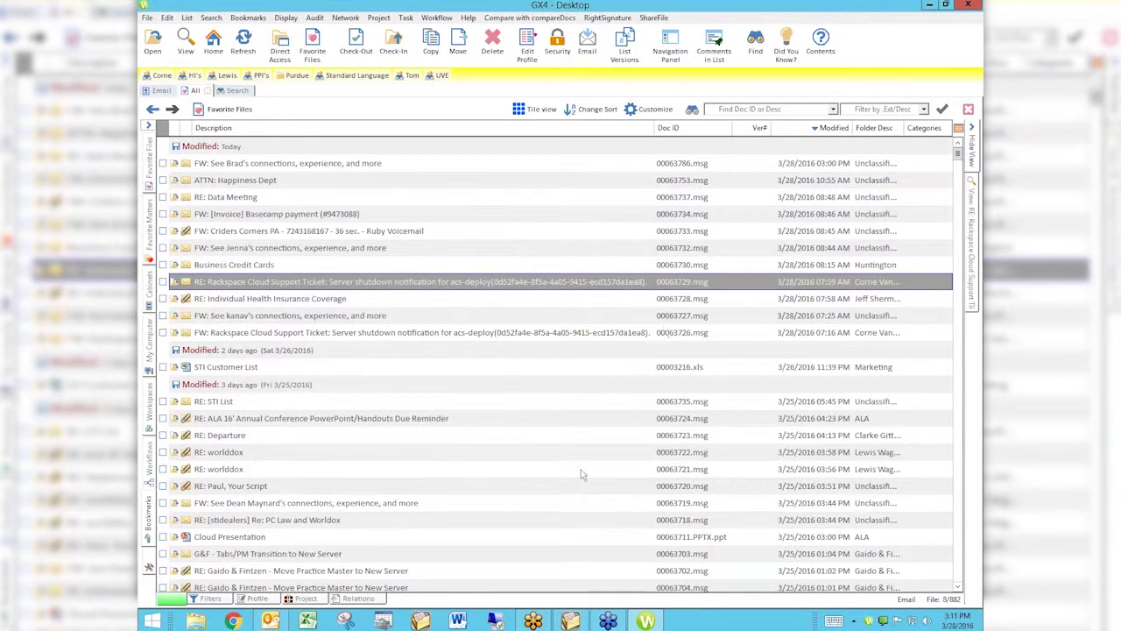
# Switch to Microsoft Word, write "test" in the blank document and start saving it through Worldox.
pyautogui.click(457, 620)
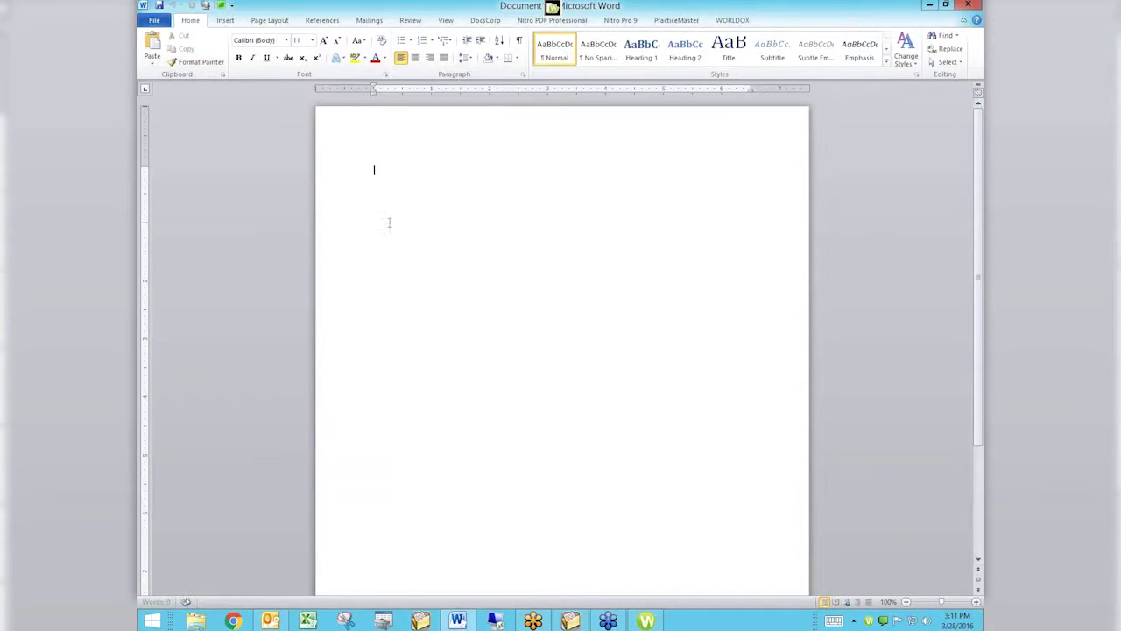
pyautogui.write('test')
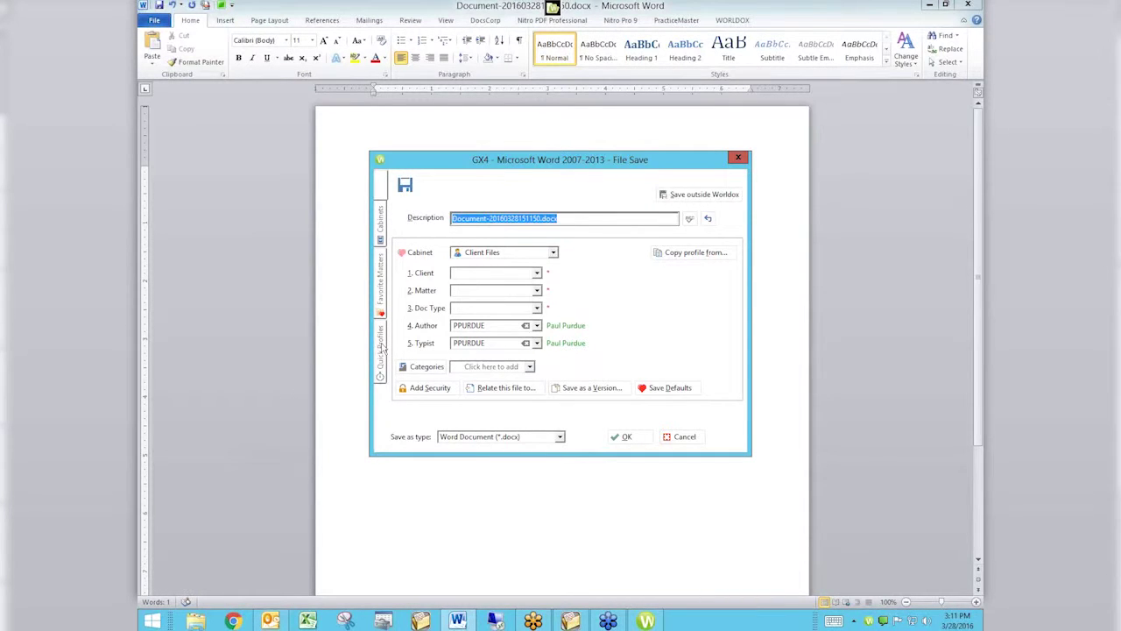
# Paste all elements of the Purdue quick profile into the Word document's save profile and go to the Doc Type field.
pyautogui.click(381, 346)
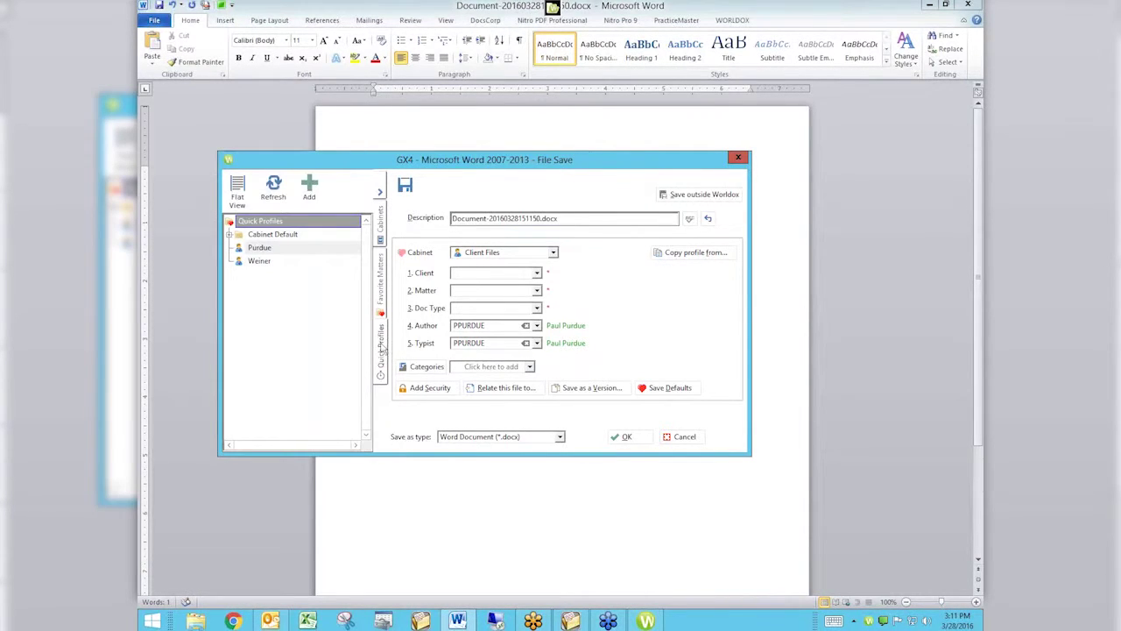
pyautogui.click(260, 249)
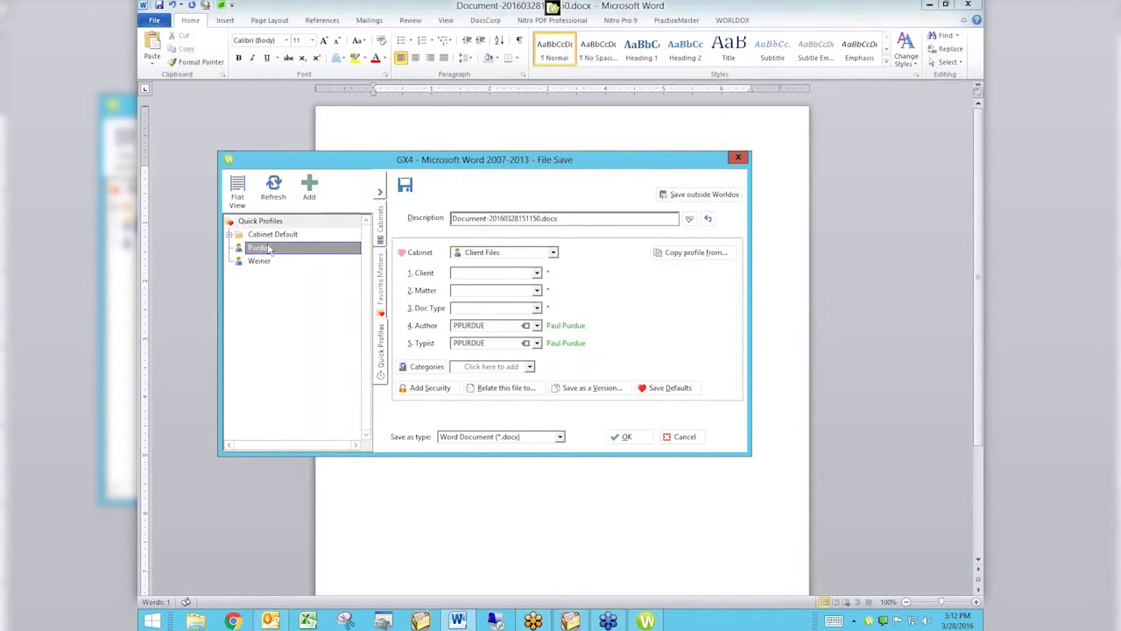
pyautogui.doubleClick(269, 249)
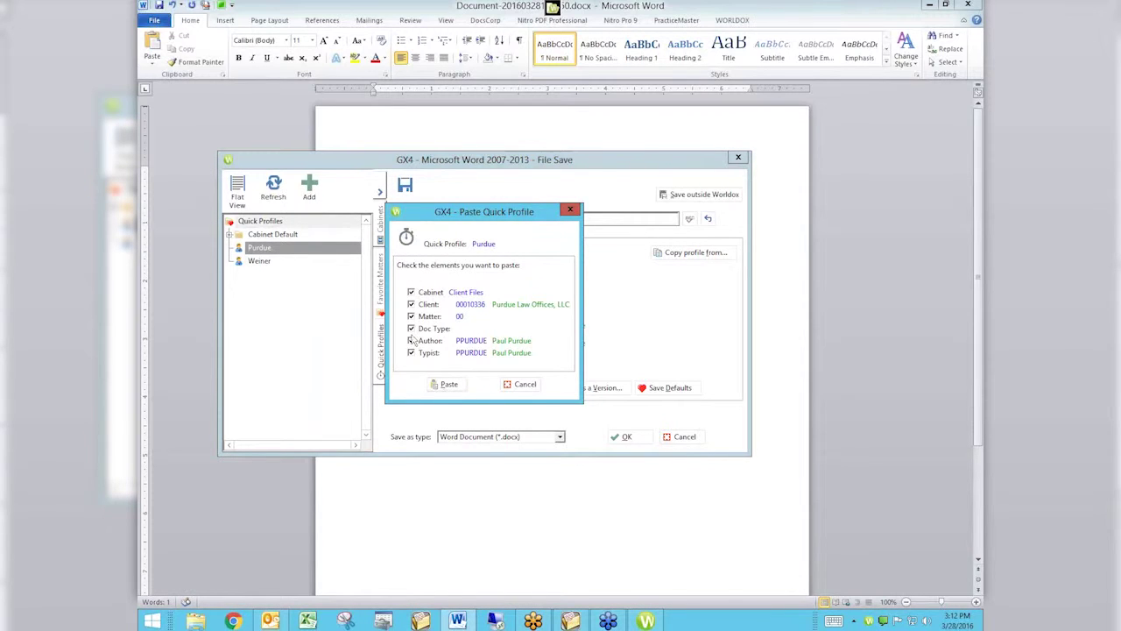
pyautogui.click(444, 383)
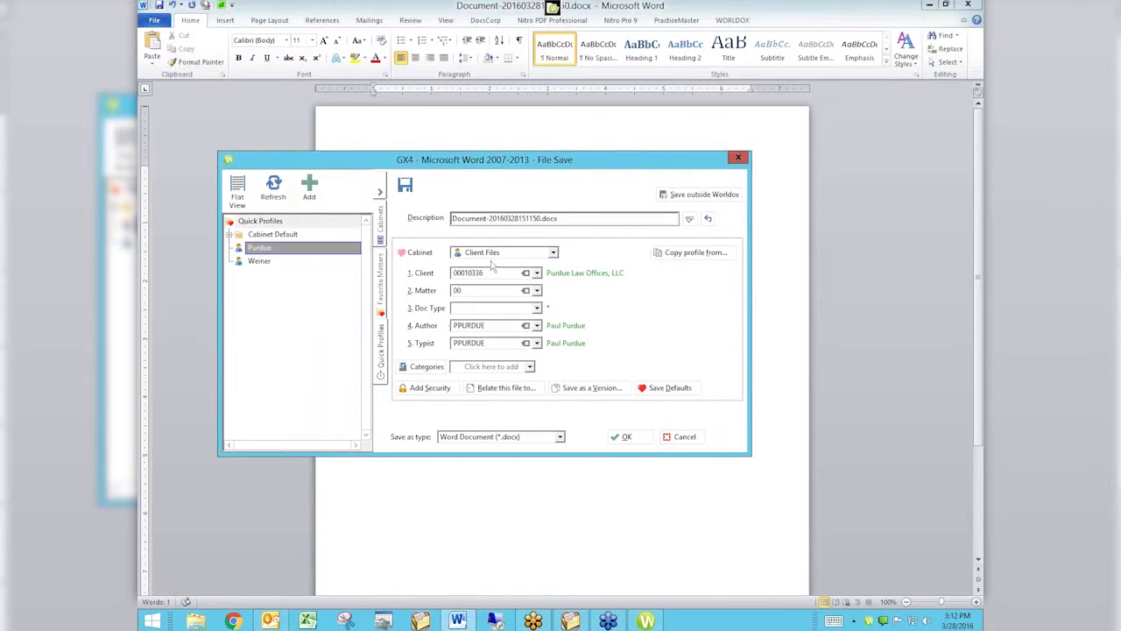
pyautogui.click(459, 308)
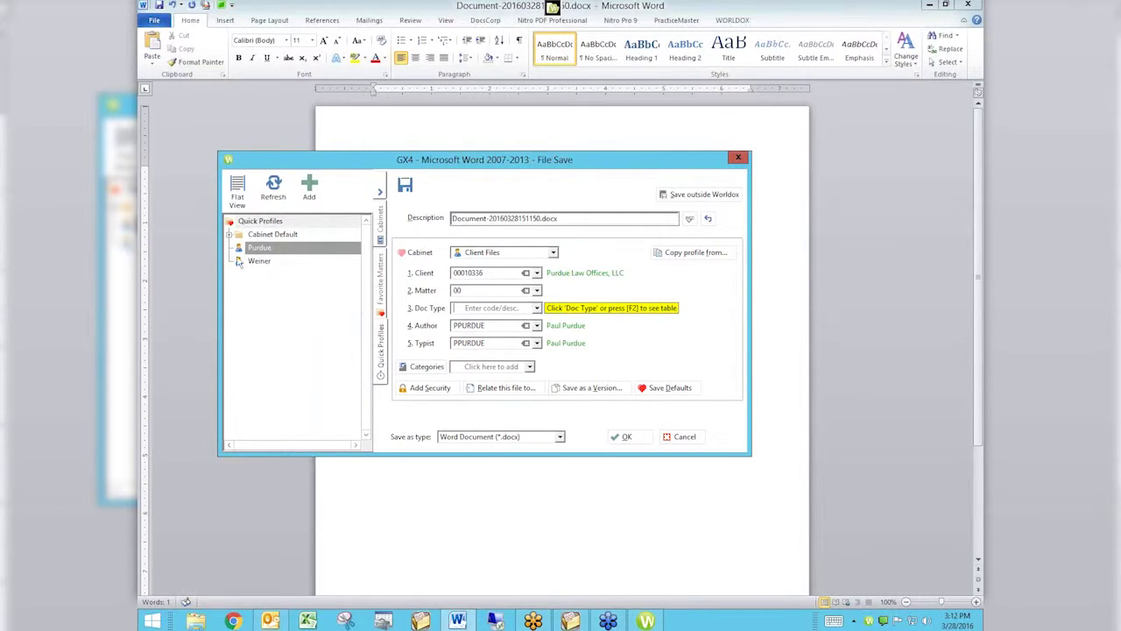
# Cancel saving the Word document through Worldox and close it without saving the changes.
pyautogui.click(739, 159)
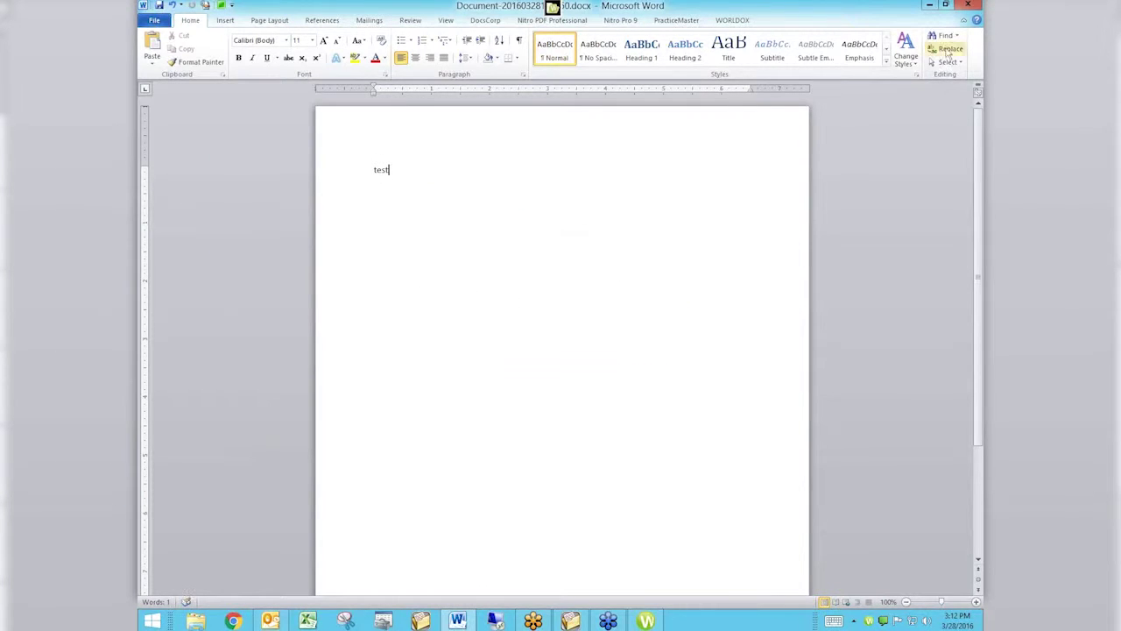
pyautogui.click(968, 4)
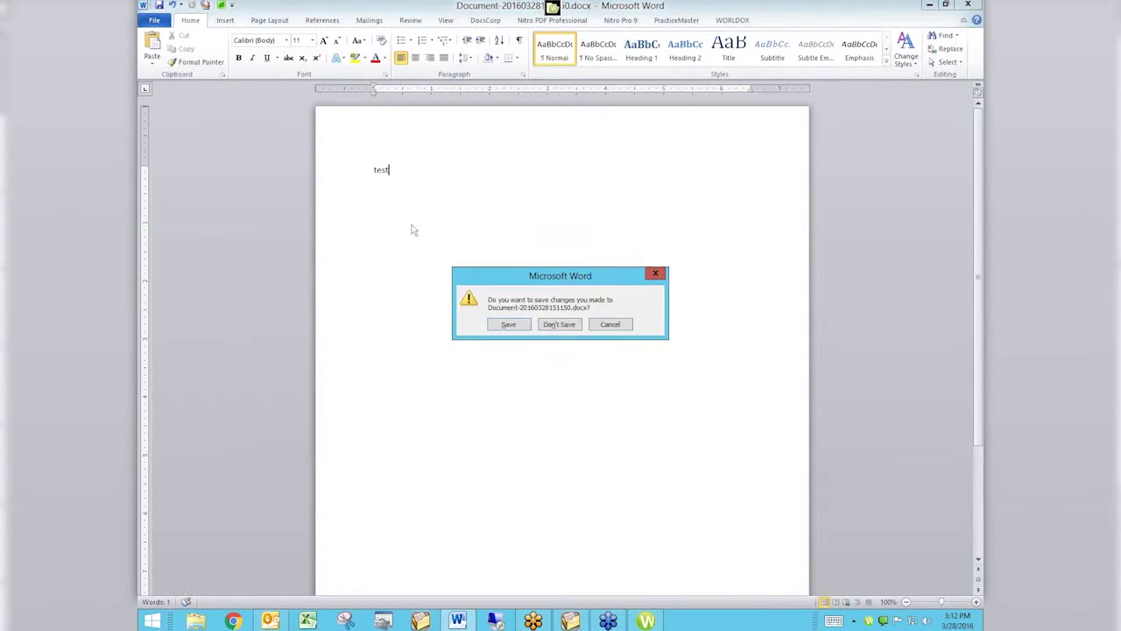
pyautogui.click(557, 324)
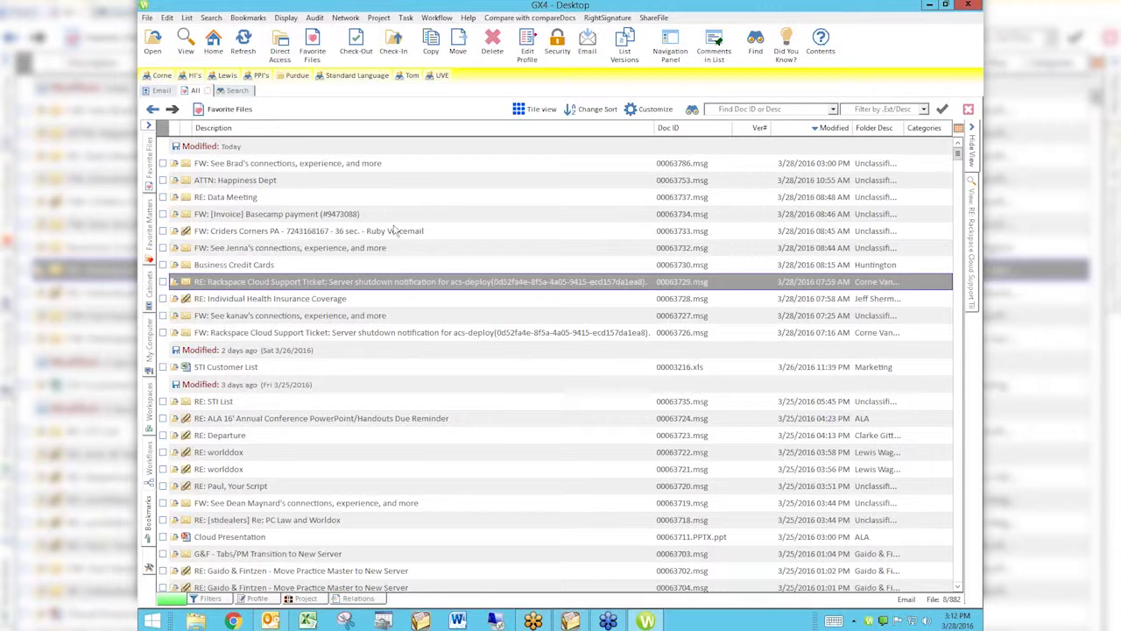
# Look at the quick profiles offered while editing the "RE: Rackspace Cloud Support Ticket" email's profile, leaving the profile unedited.
pyautogui.click(526, 44)
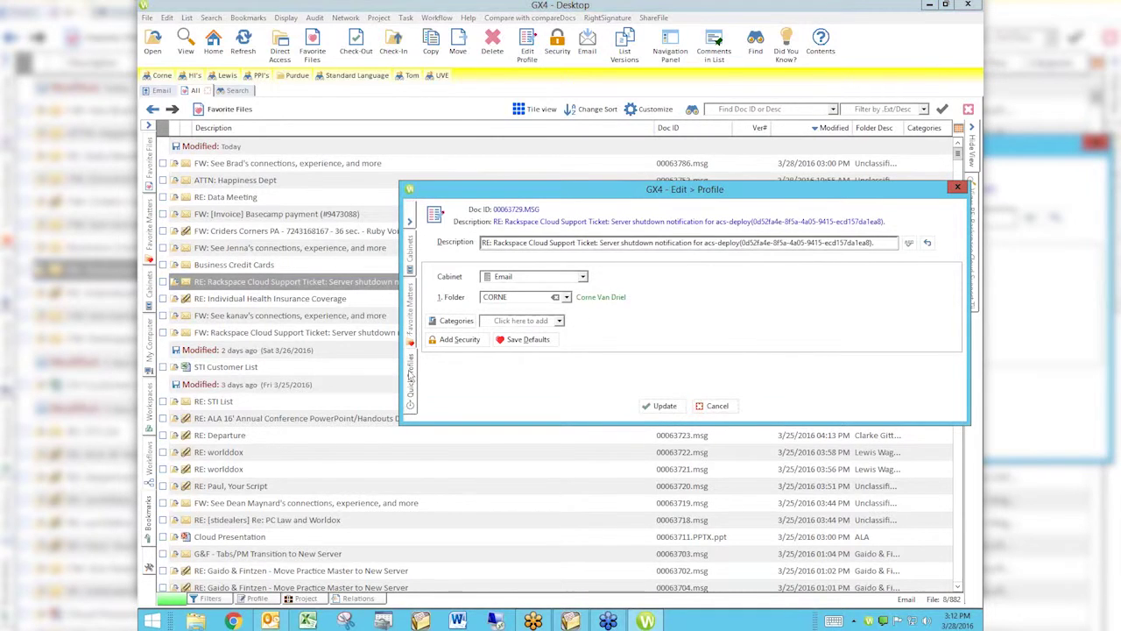
pyautogui.click(409, 375)
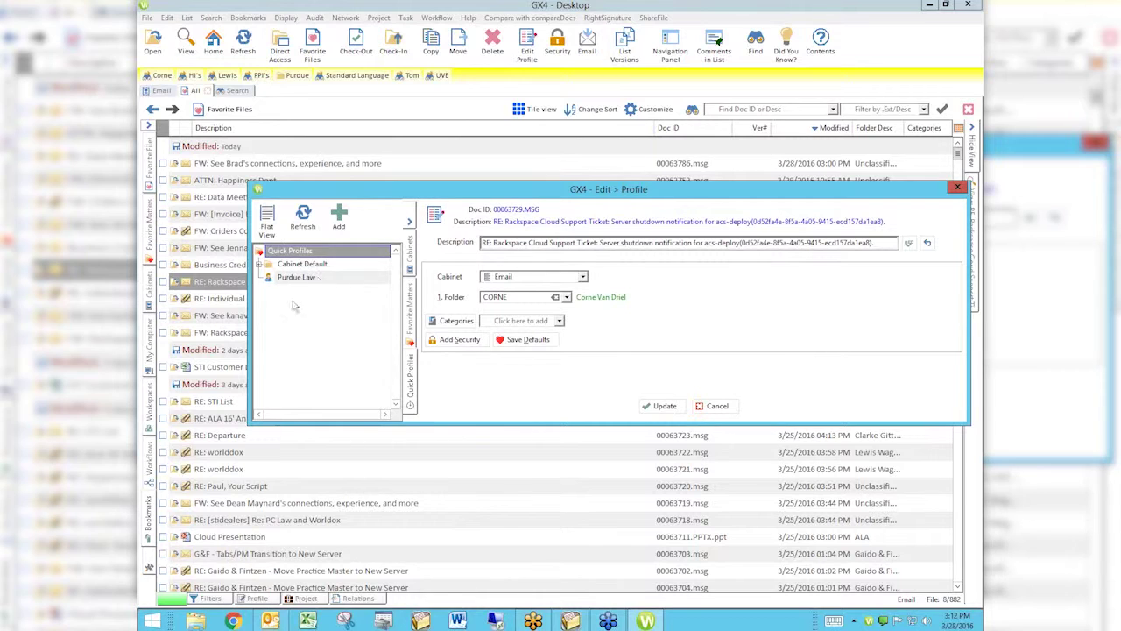
pyautogui.click(711, 405)
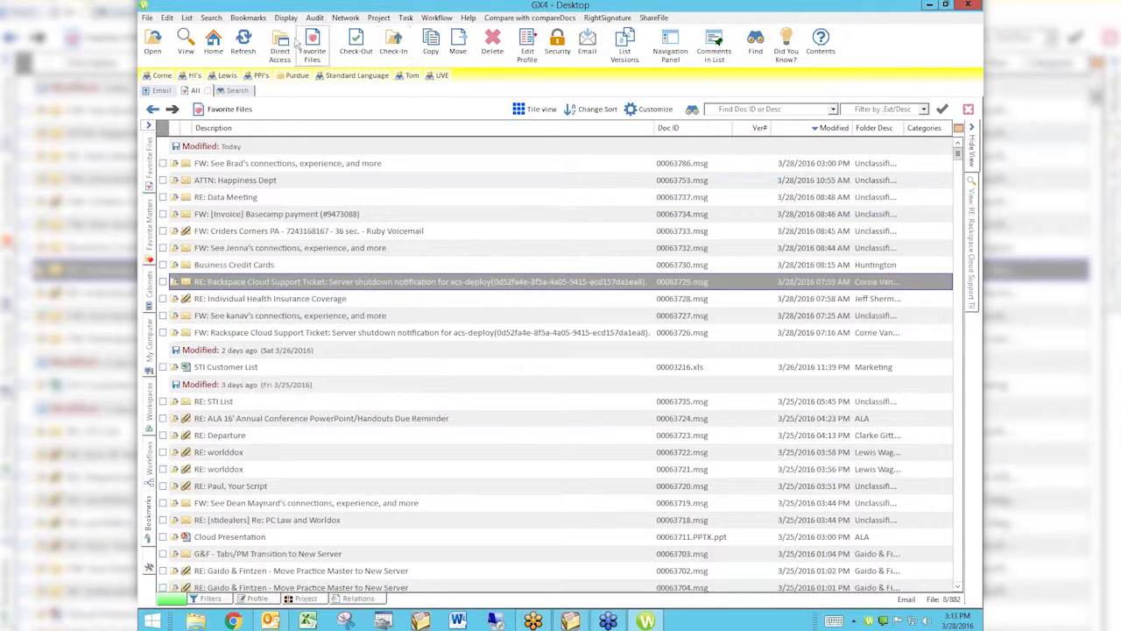
pyautogui.click(283, 45)
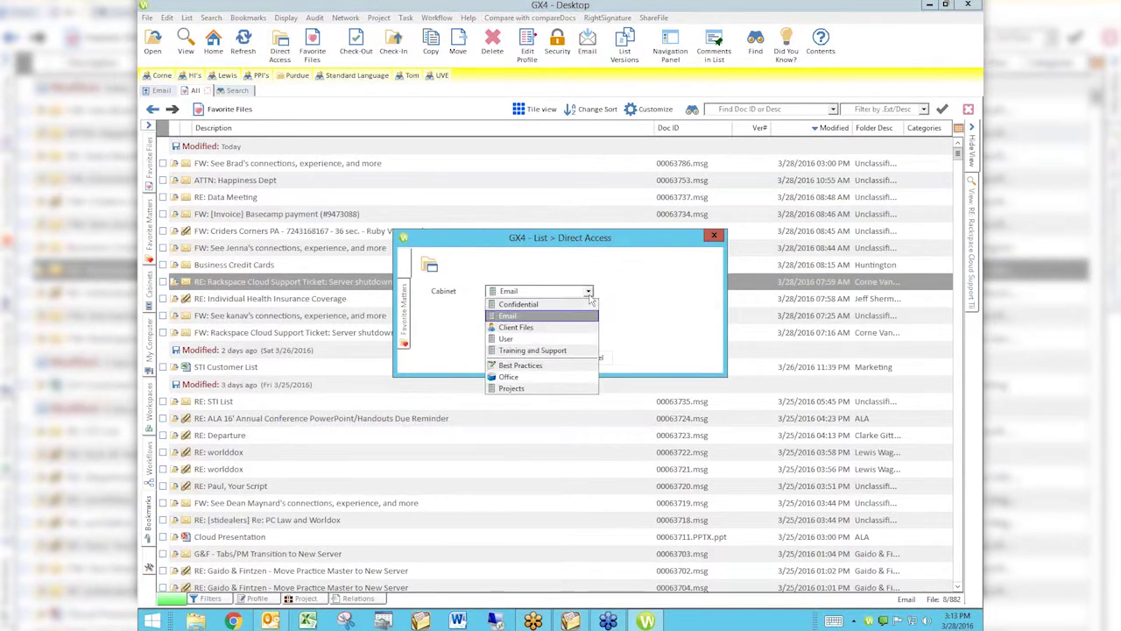
pyautogui.click(536, 327)
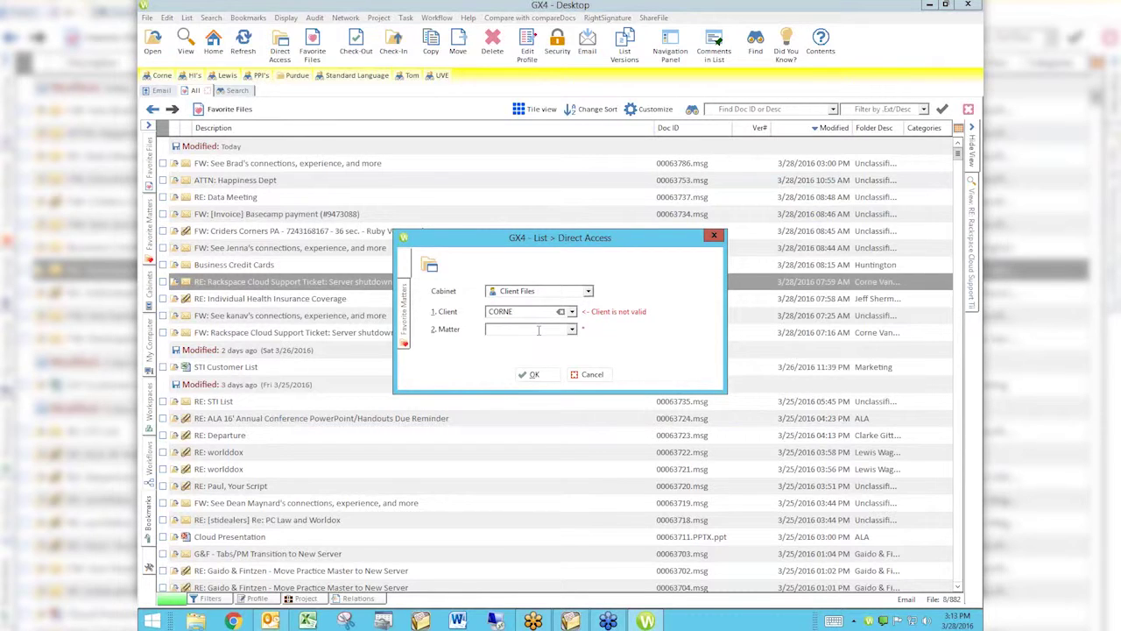
pyautogui.click(588, 374)
# Open the Purdue bookmark to list that client's files.
pyautogui.click(292, 75)
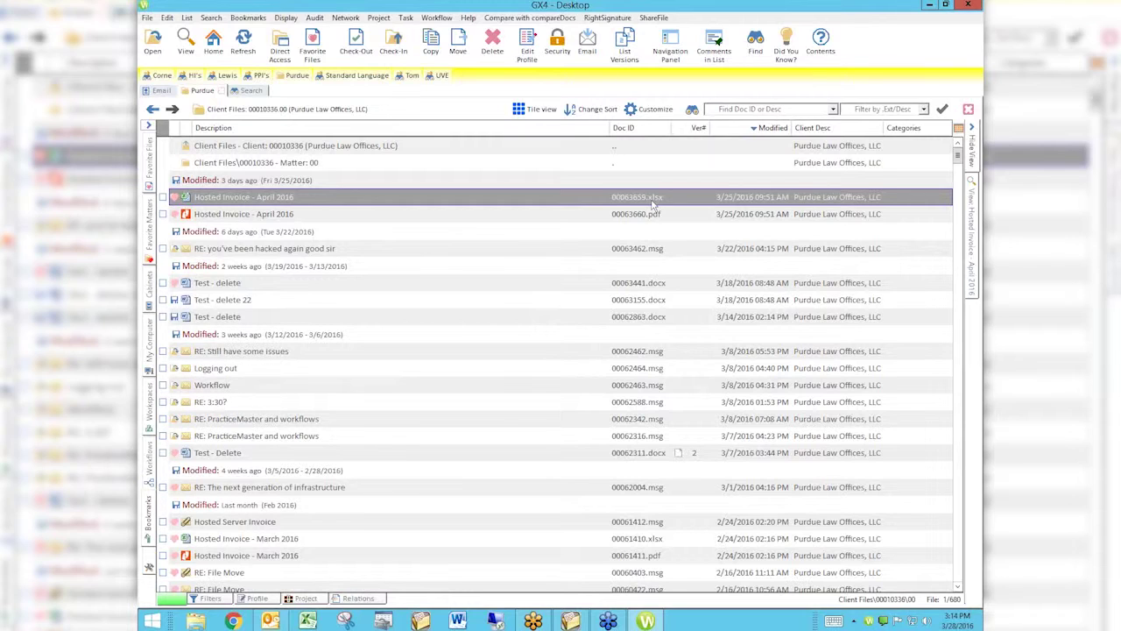
# Start a search with the Clients template and set the client to Purdue Law Offices, LLC and the matter to 00.
pyautogui.click(755, 43)
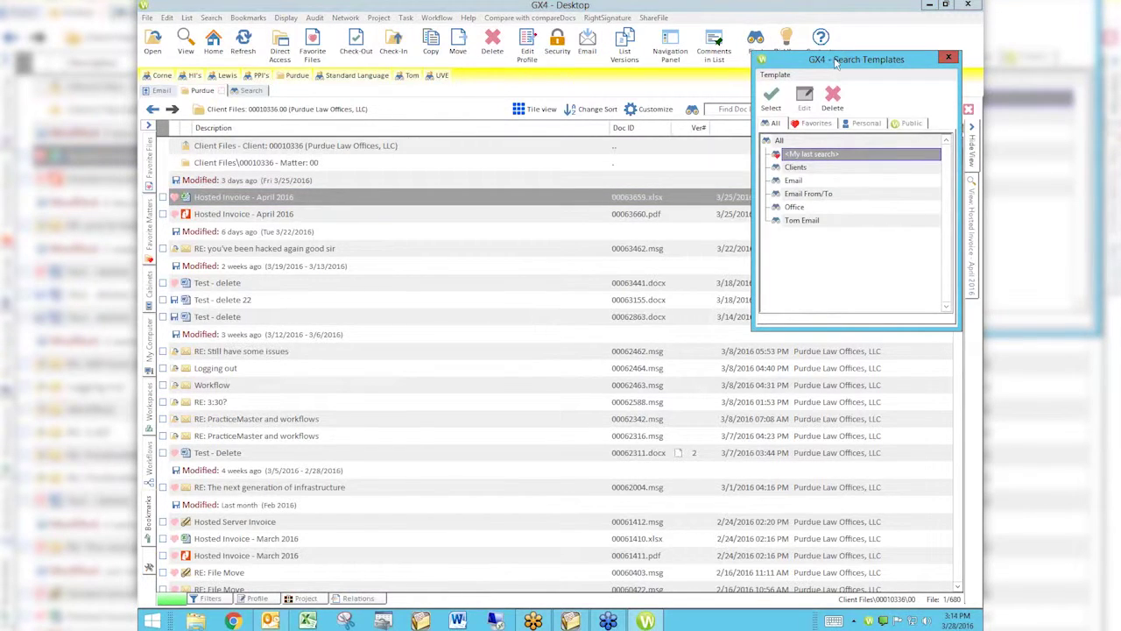
pyautogui.moveTo(837, 62); pyautogui.dragTo(586, 140)
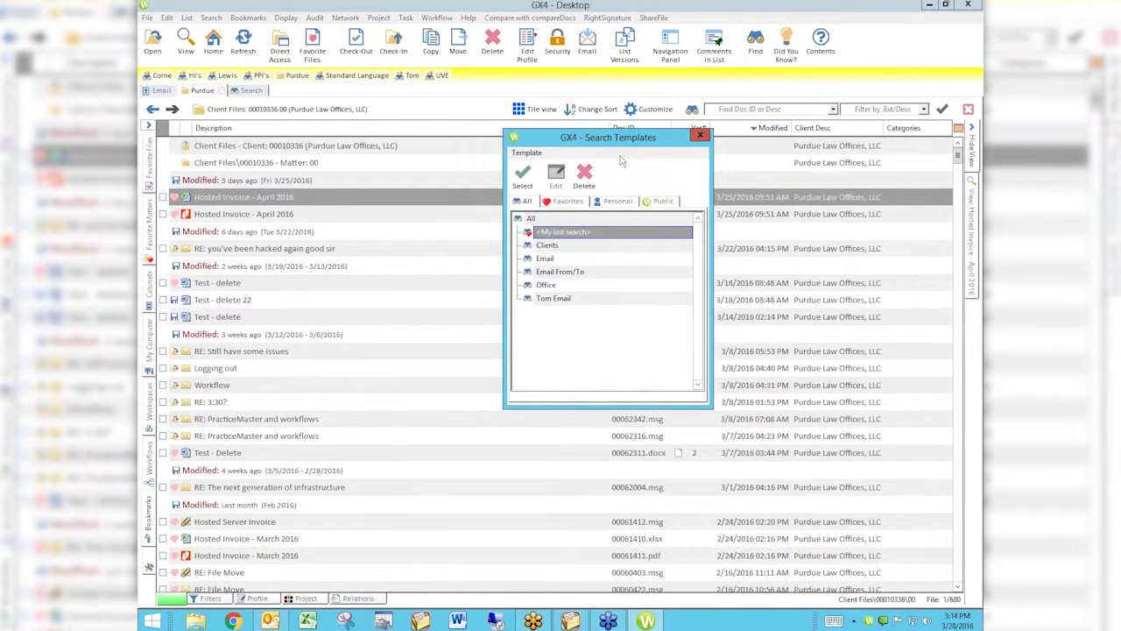
pyautogui.doubleClick(555, 246)
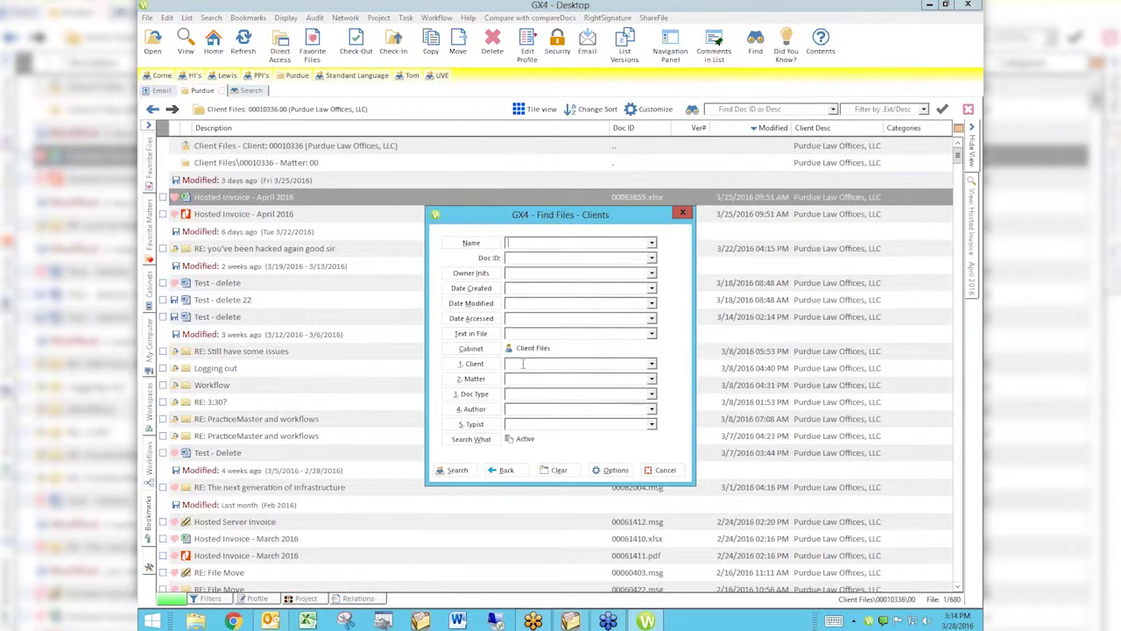
pyautogui.click(482, 367)
pyautogui.click(652, 366)
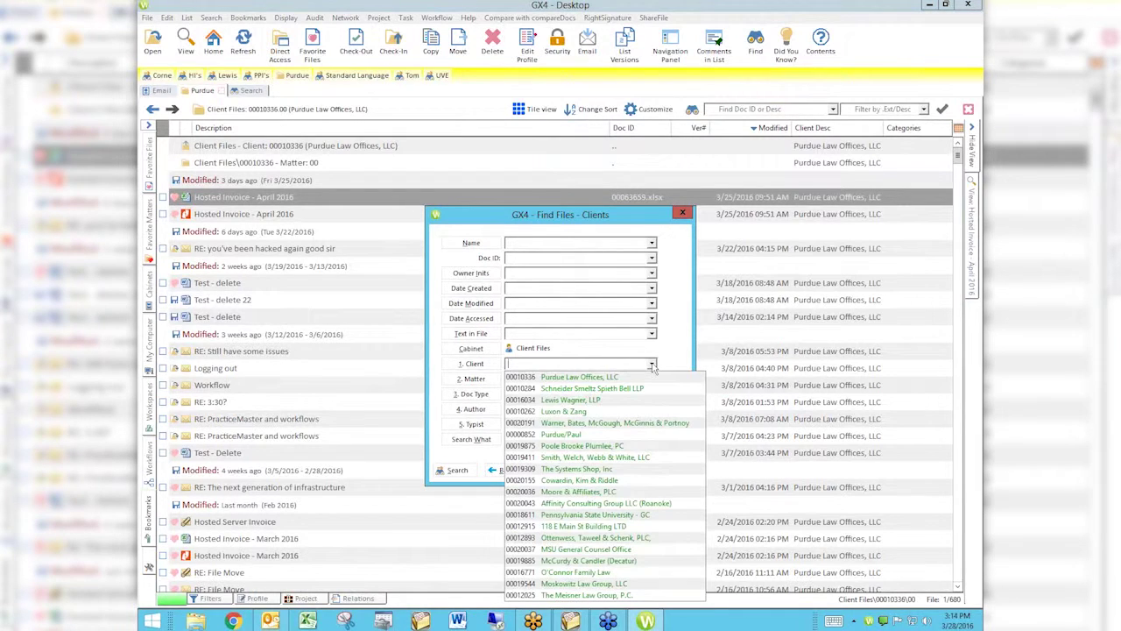
pyautogui.click(617, 377)
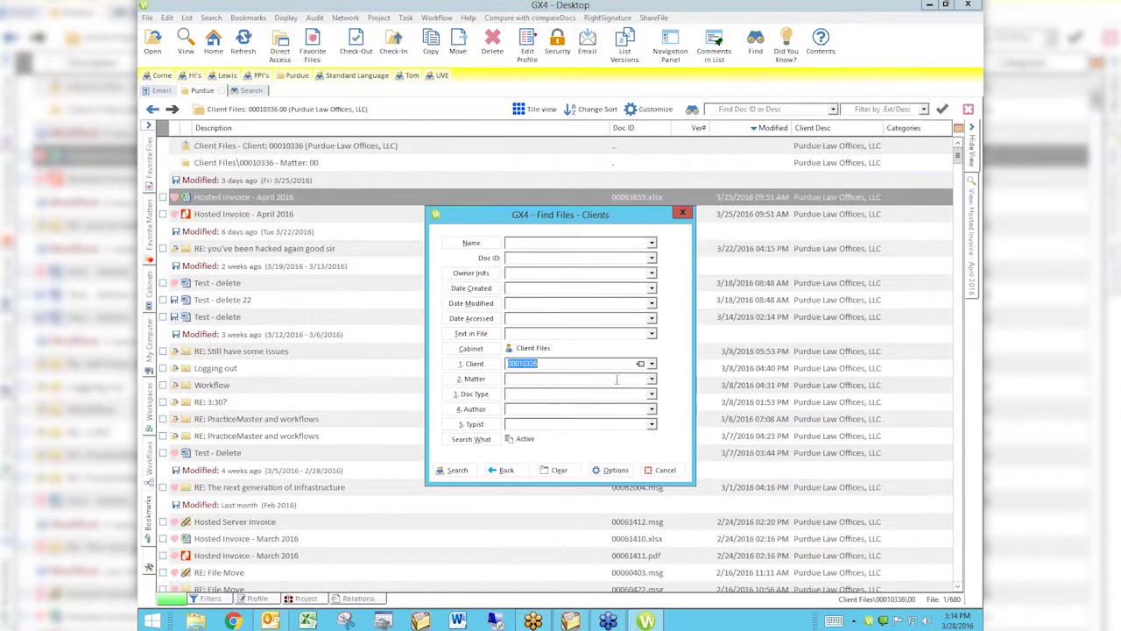
pyautogui.click(652, 378)
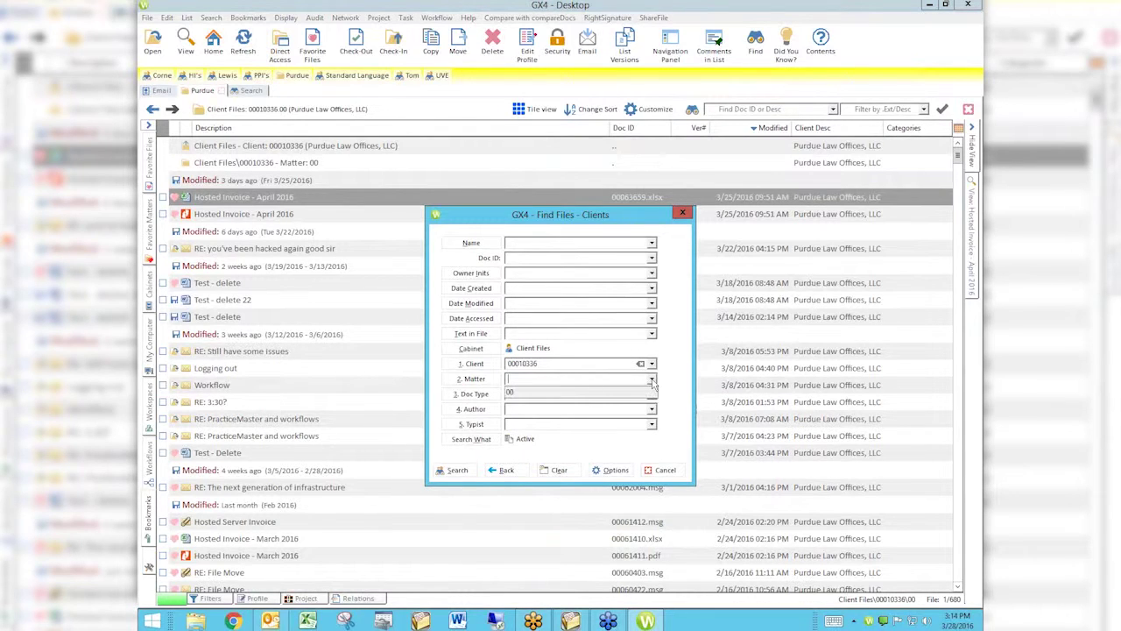
pyautogui.click(624, 393)
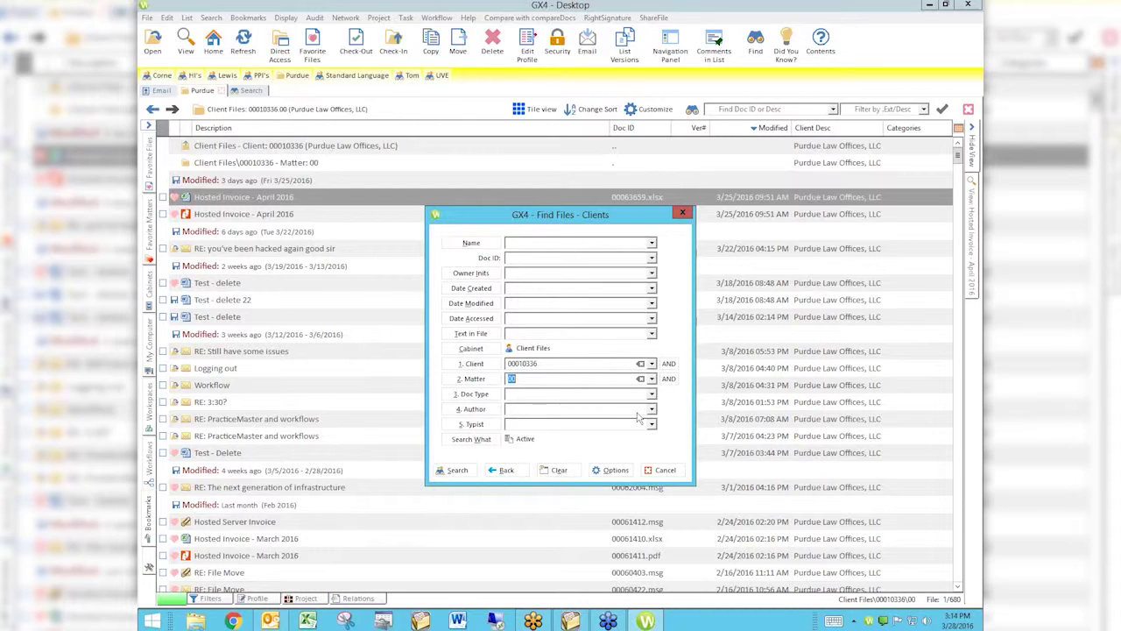
# Set the text in file to "pickle" and run the search.
pyautogui.click(548, 332)
pyautogui.write('pickle')
pyautogui.click(457, 469)
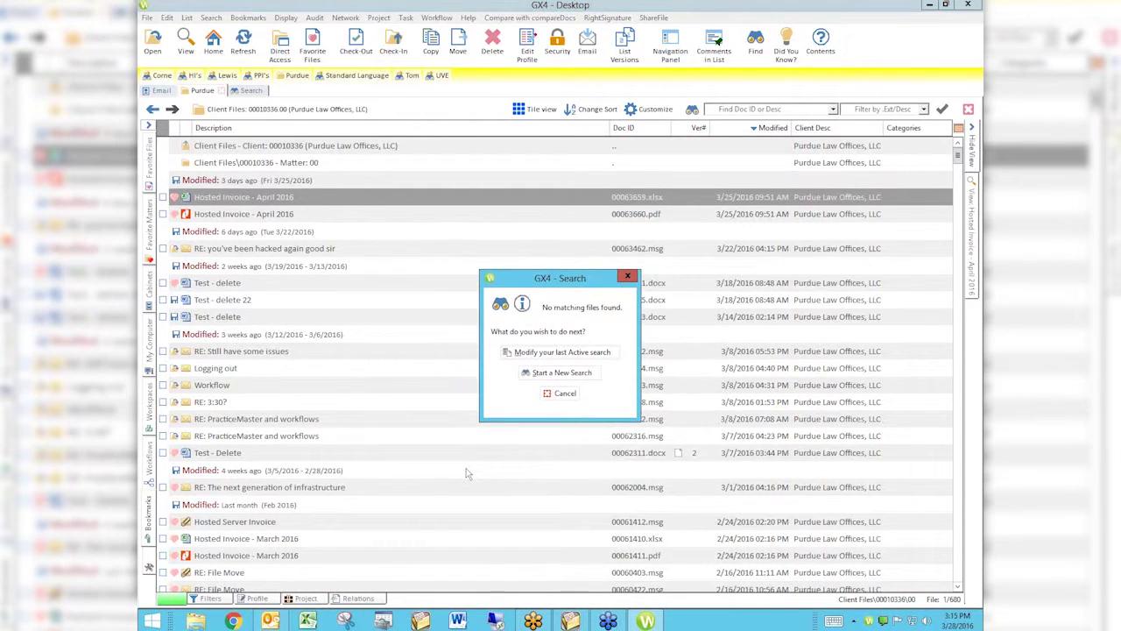
# Modify the last active search by clearing the client and matter, and search all Client Files for the same text.
pyautogui.click(563, 353)
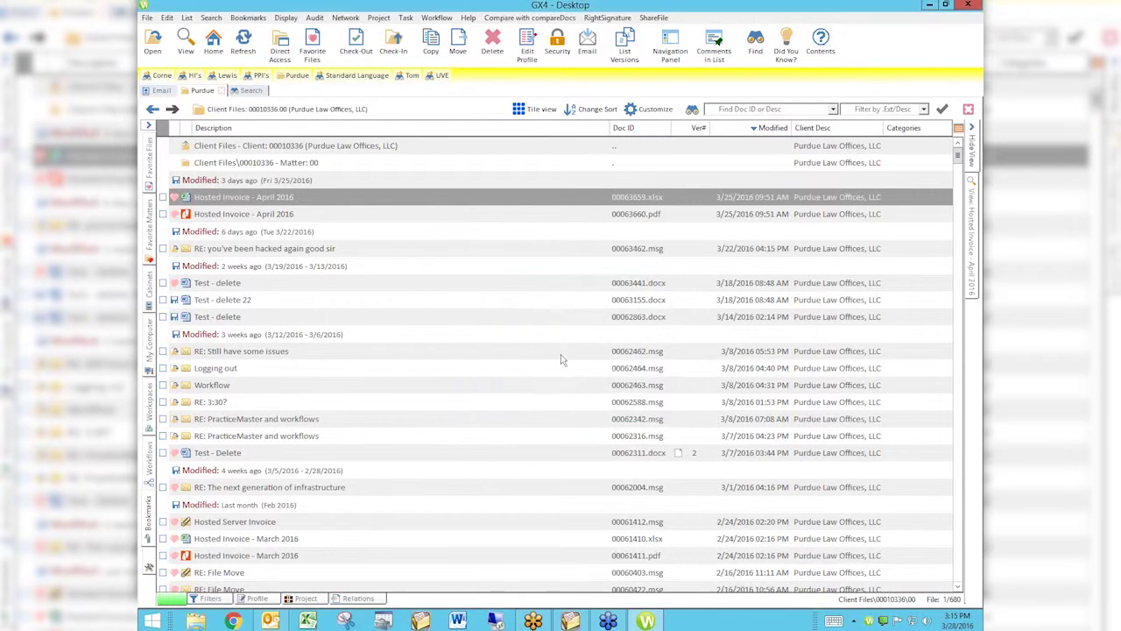
pyautogui.doubleClick(548, 363)
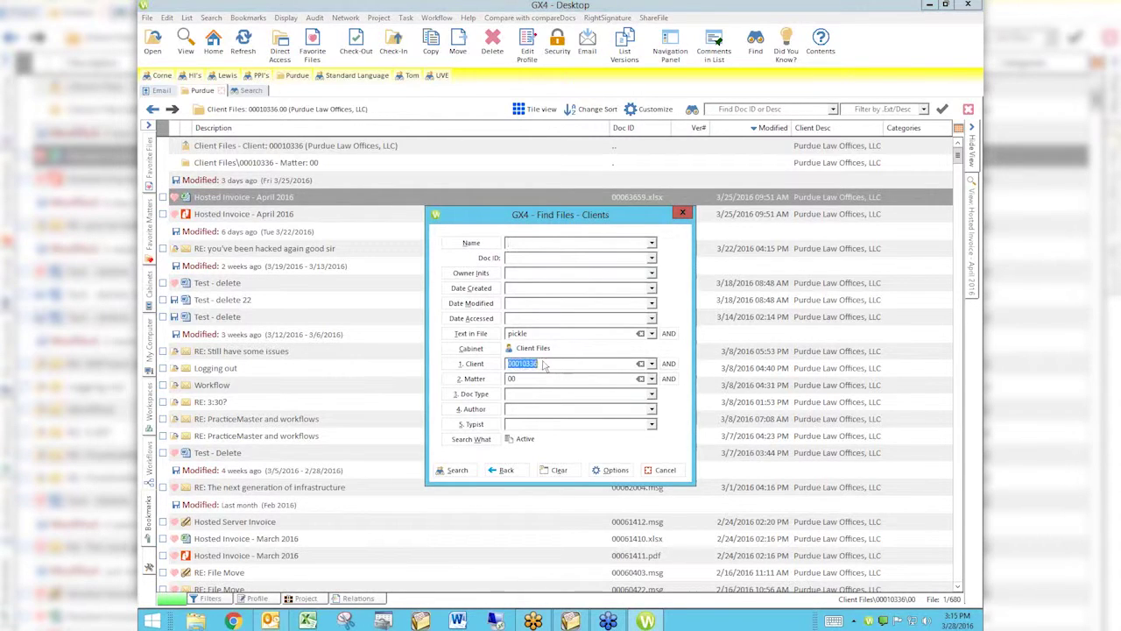
pyautogui.click(640, 379)
pyautogui.click(640, 364)
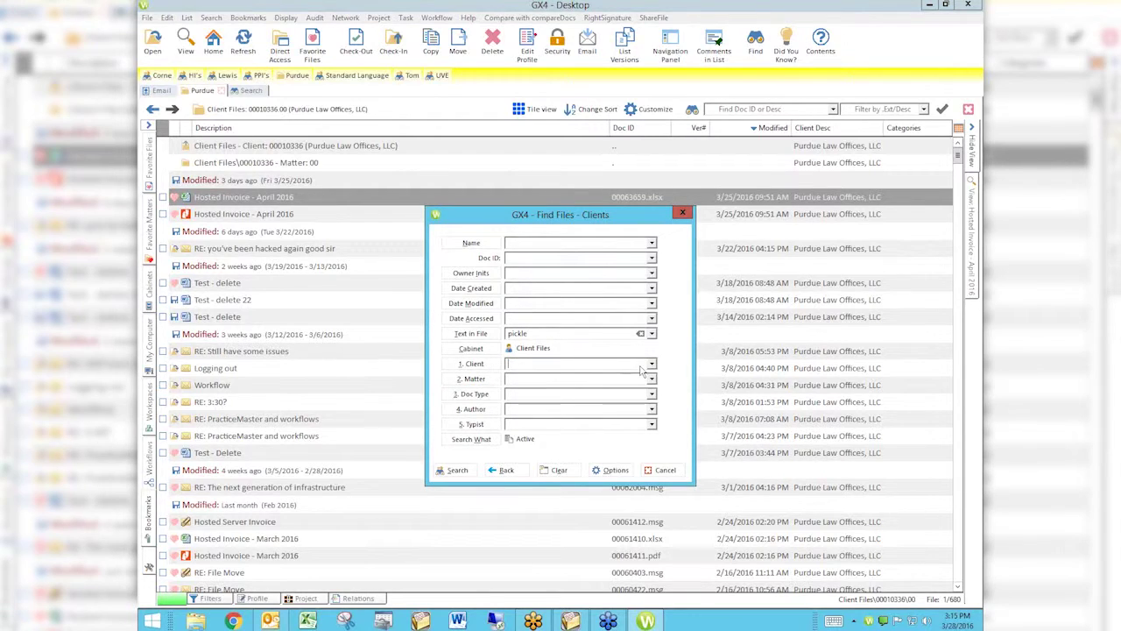
pyautogui.click(454, 471)
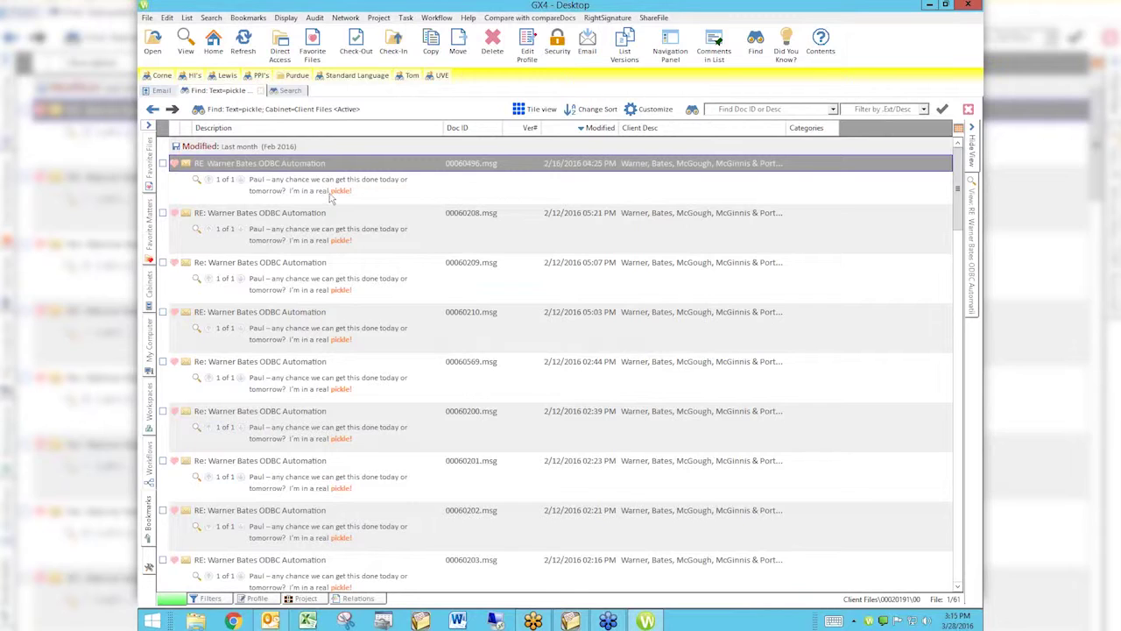
# Modify the last active search to look for the text "ammendment" in Client Files and run it.
pyautogui.click(755, 45)
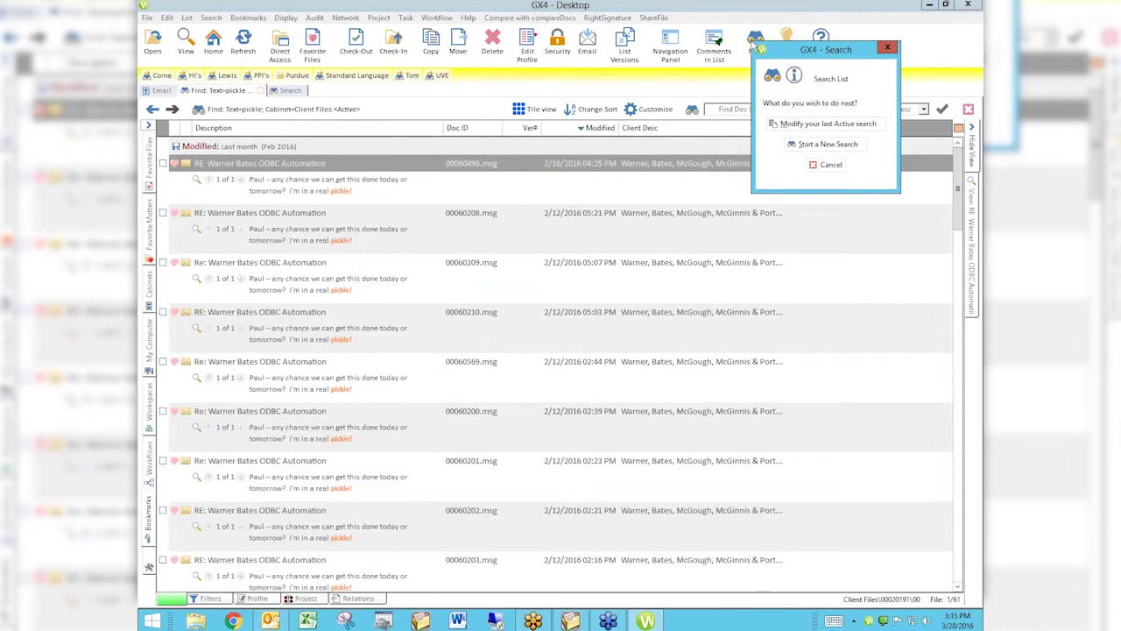
pyautogui.click(807, 125)
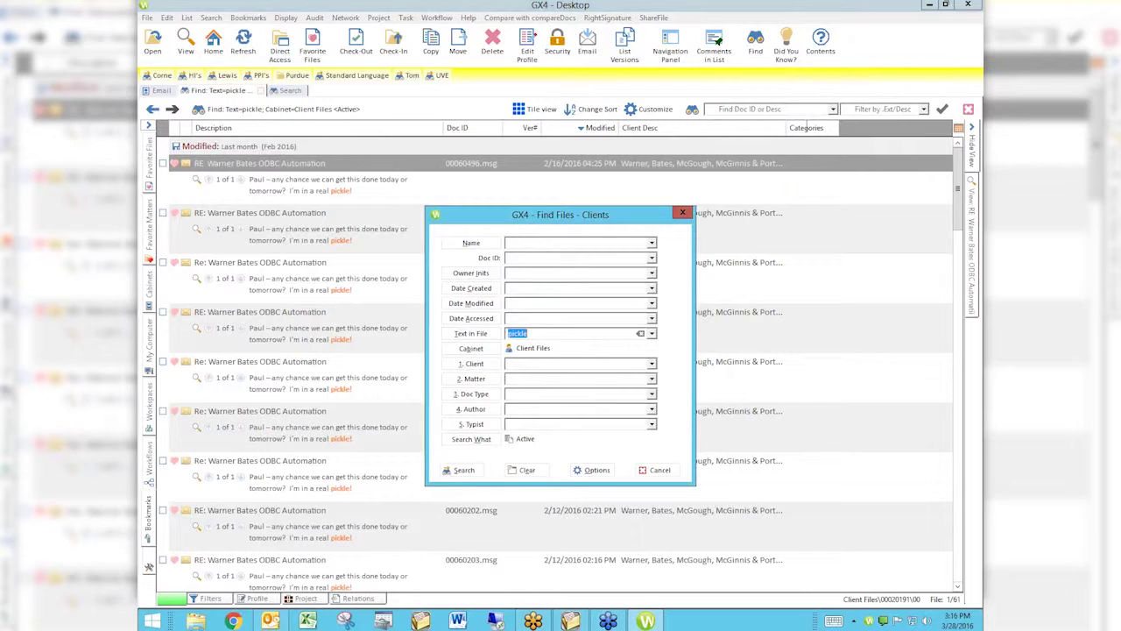
pyautogui.write('ammendment')
pyautogui.press('Return')
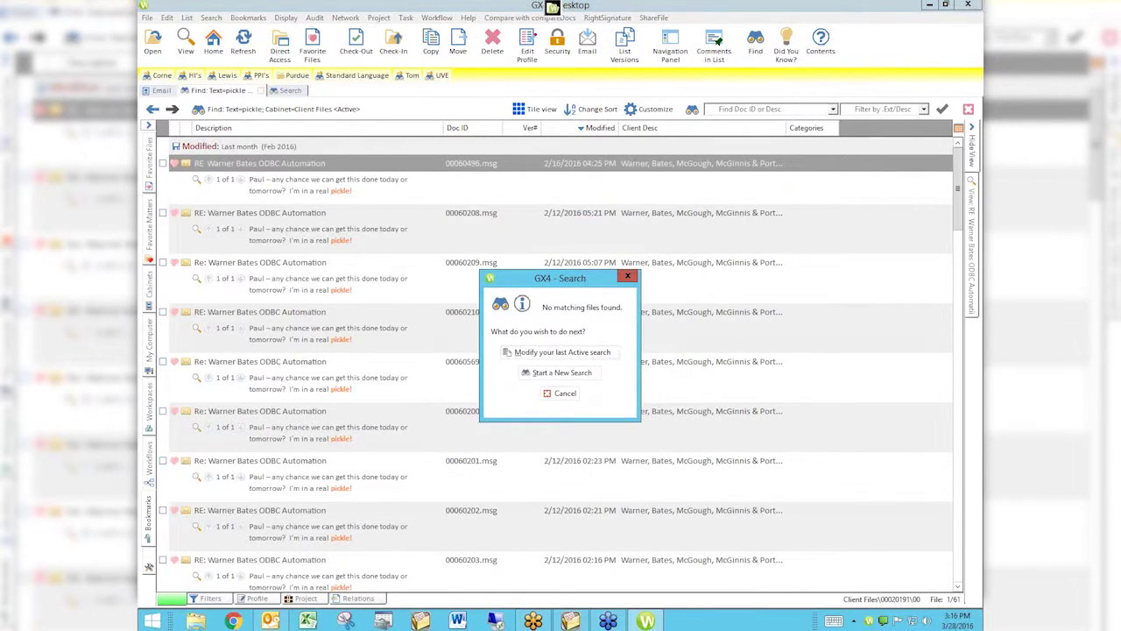
# Correct the search text to "amendment" in the last active search and run it again.
pyautogui.click(565, 354)
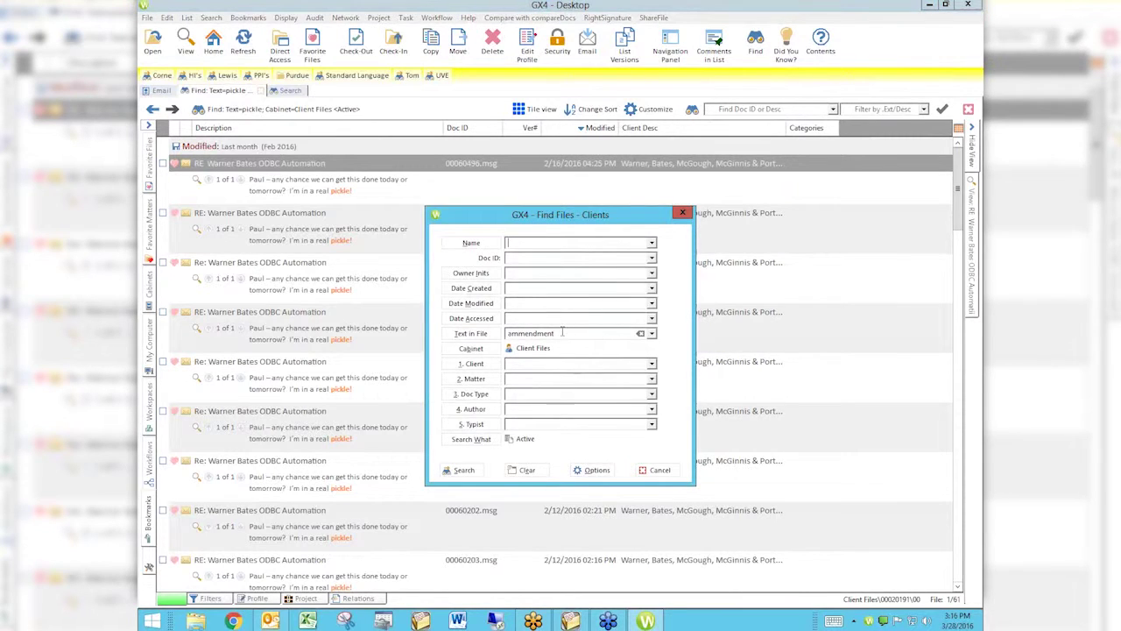
pyautogui.doubleClick(561, 332)
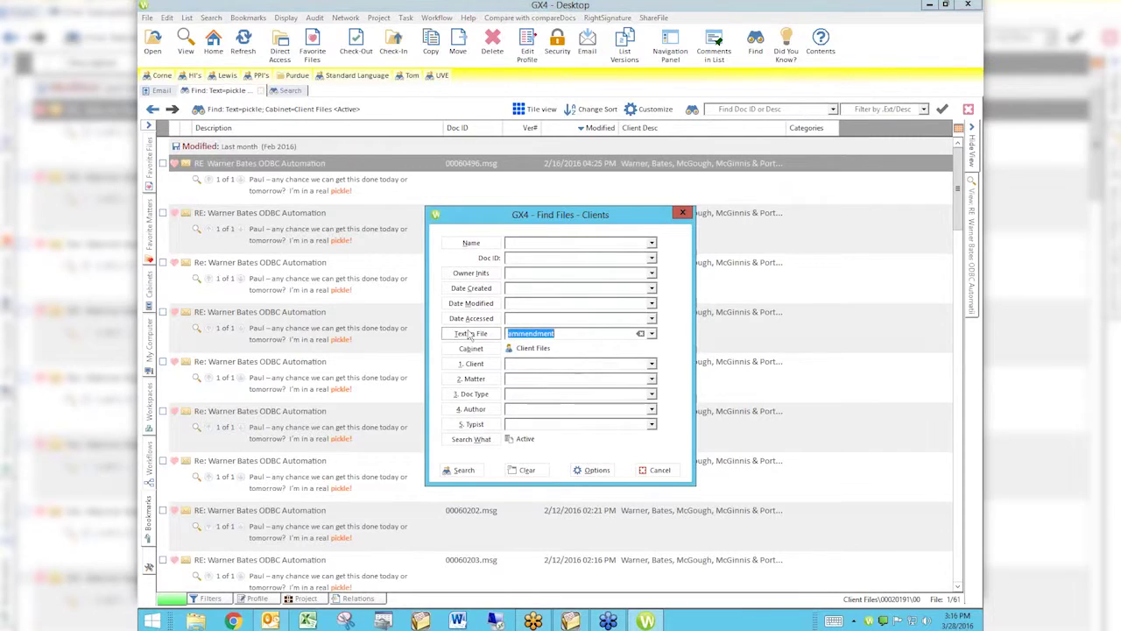
pyautogui.press('Right')
pyautogui.press('BackSpace')
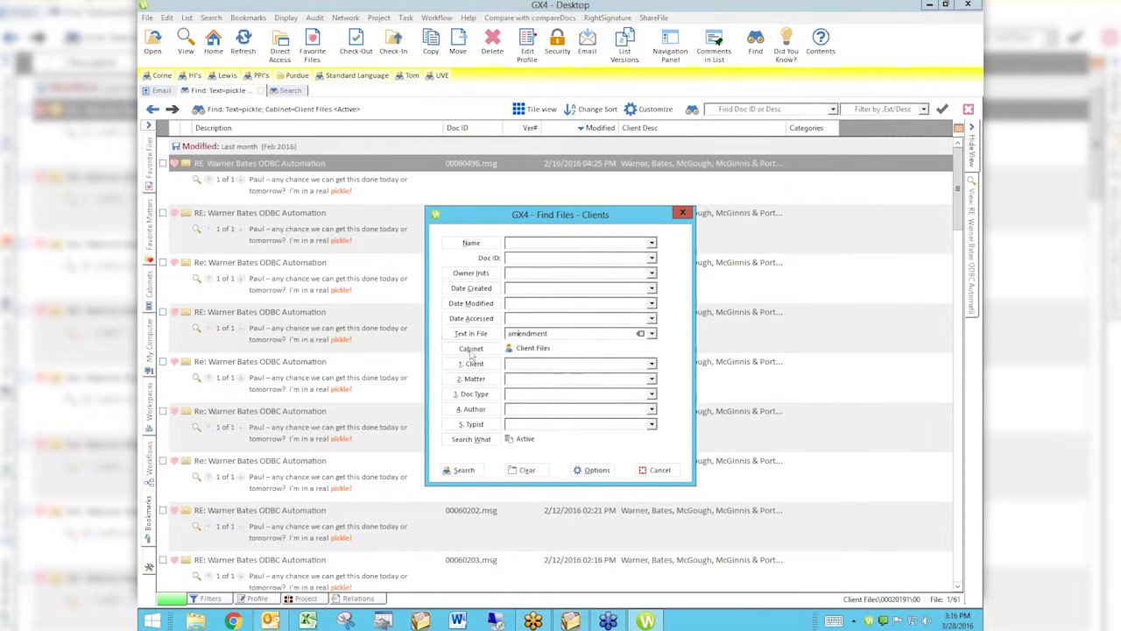
pyautogui.click(464, 470)
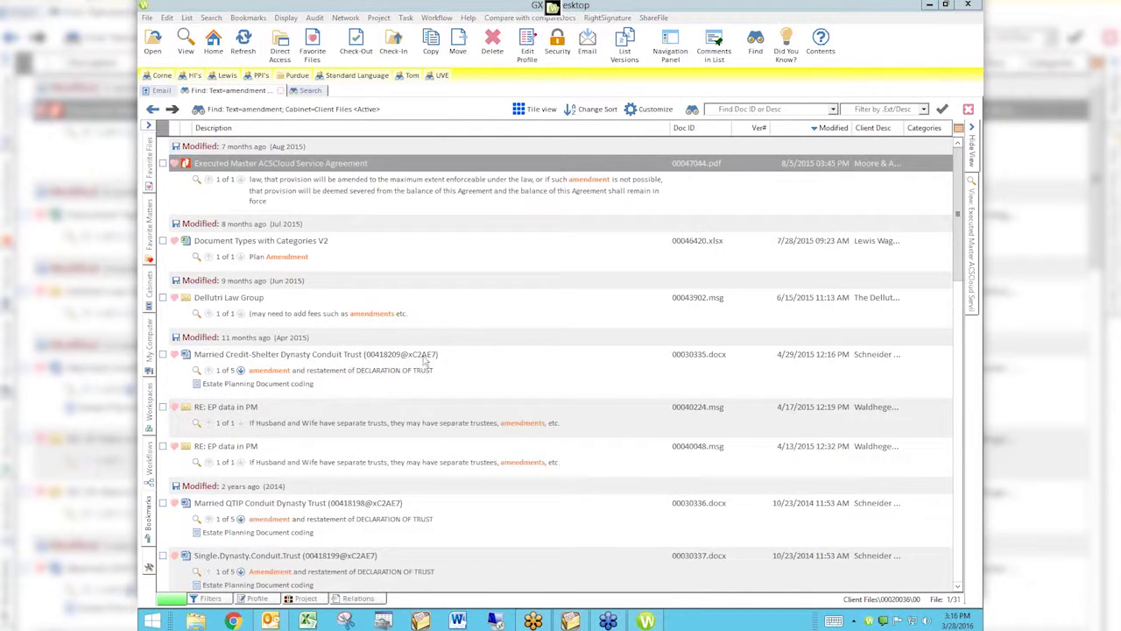
# Show a widened document preview and step through the "amendment" matches in the Married Credit-Shelter Dynasty Conduit Trust document.
pyautogui.click(973, 265)
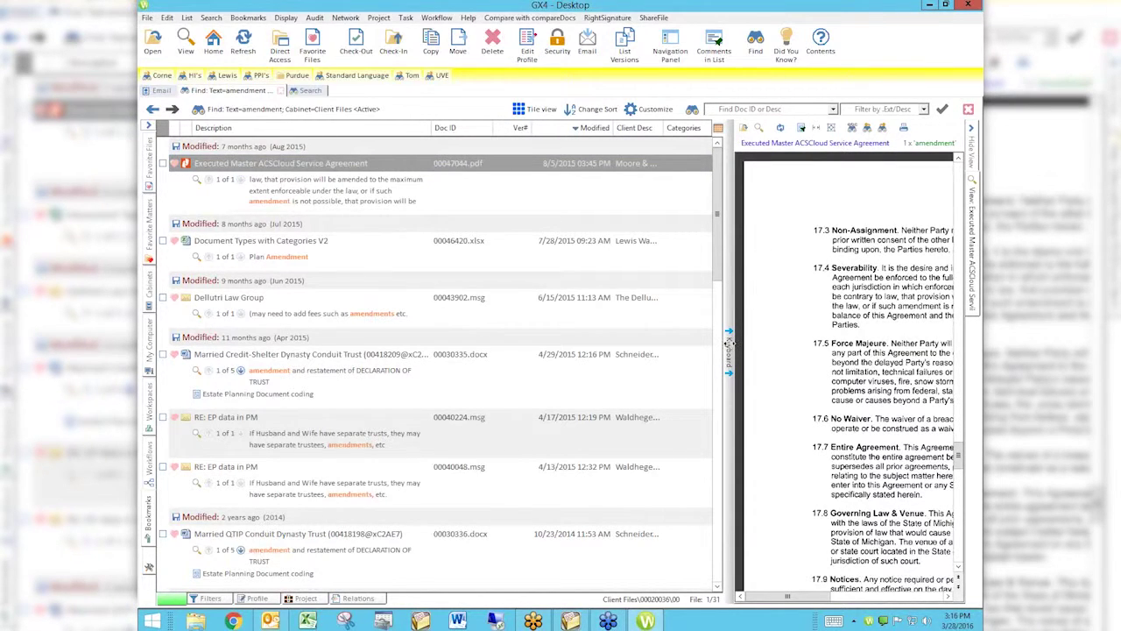
pyautogui.moveTo(711, 347); pyautogui.dragTo(674, 348)
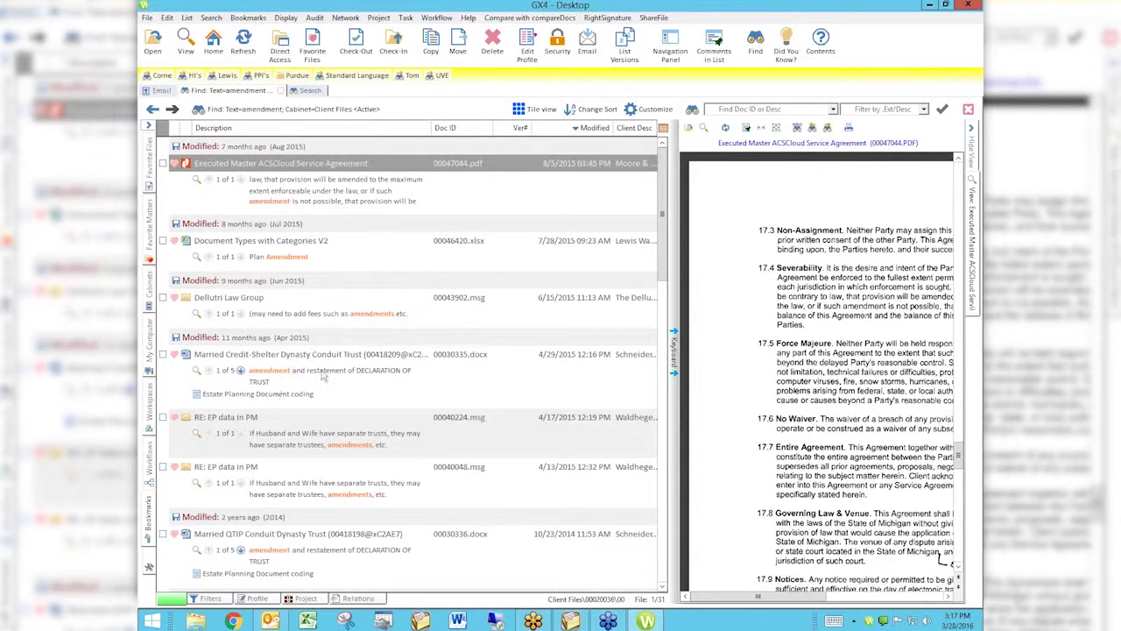
pyautogui.click(240, 370)
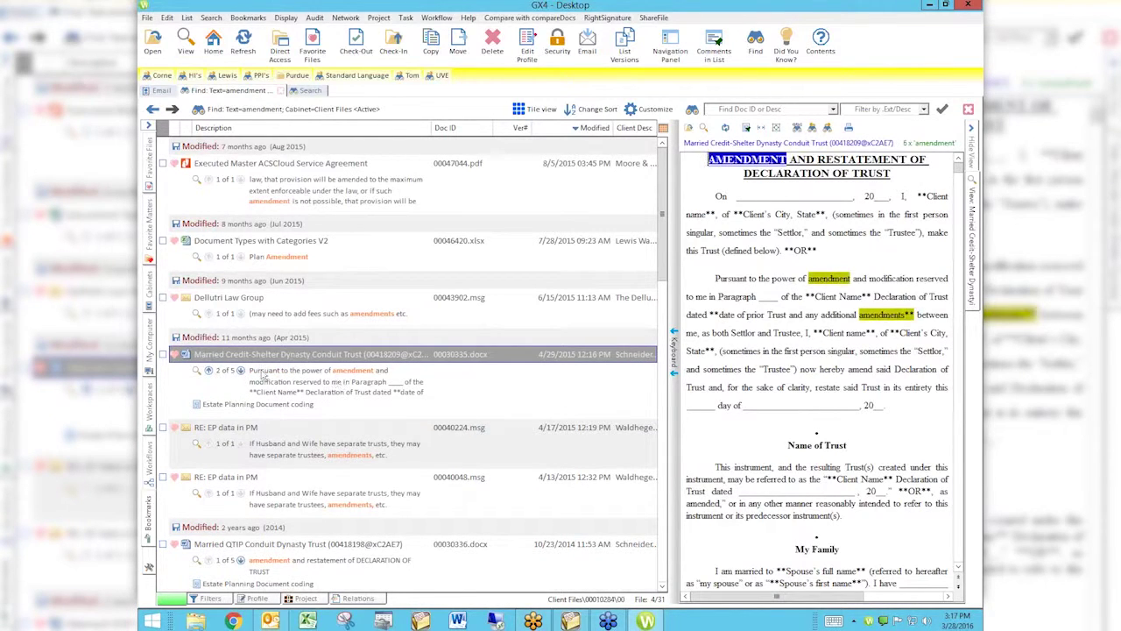
pyautogui.click(239, 371)
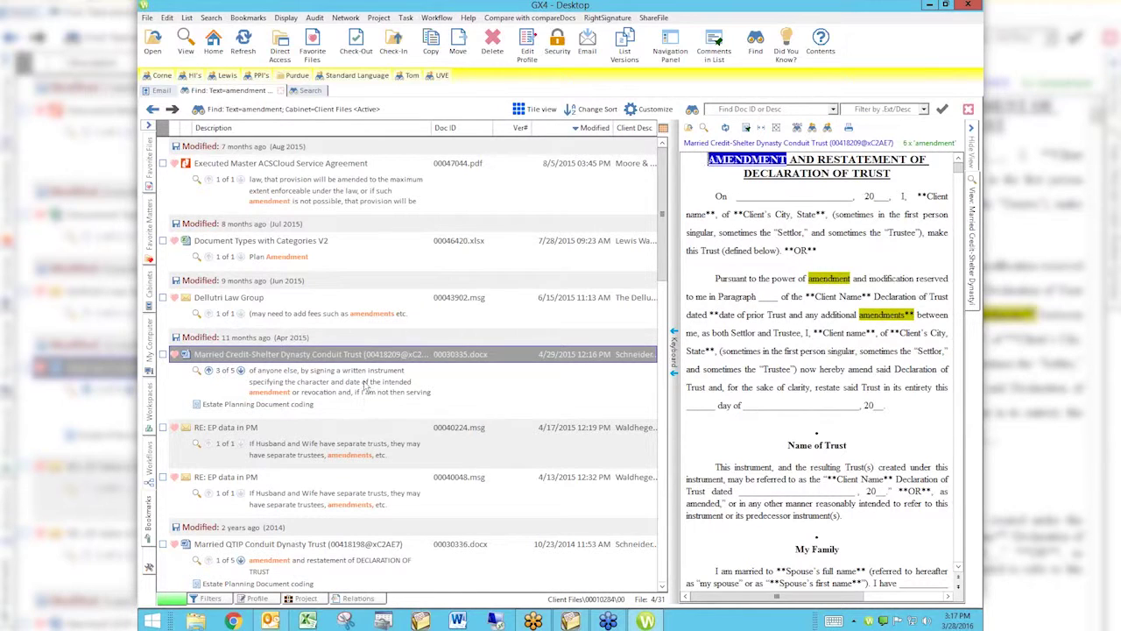
pyautogui.click(240, 371)
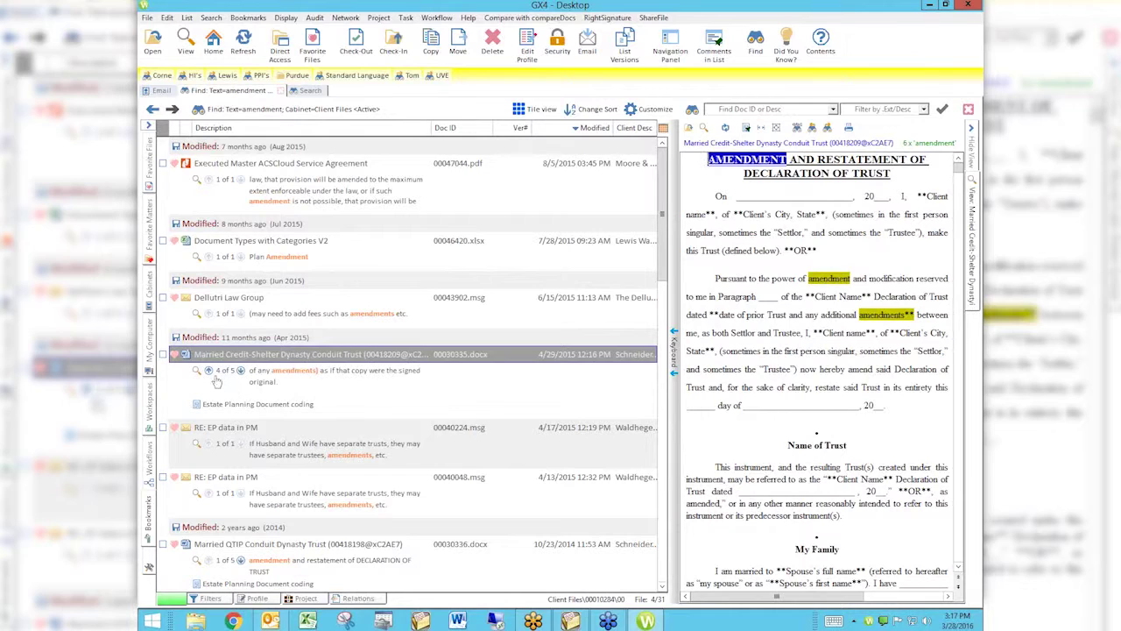
pyautogui.click(208, 372)
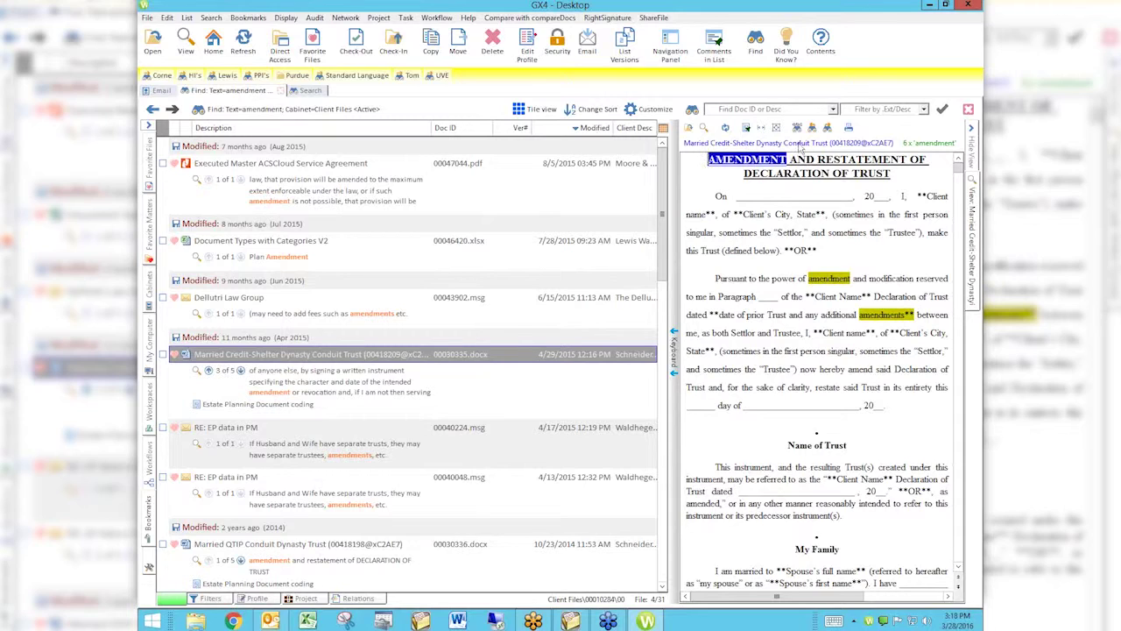
# Start a new file search using the Clients search template.
pyautogui.click(755, 44)
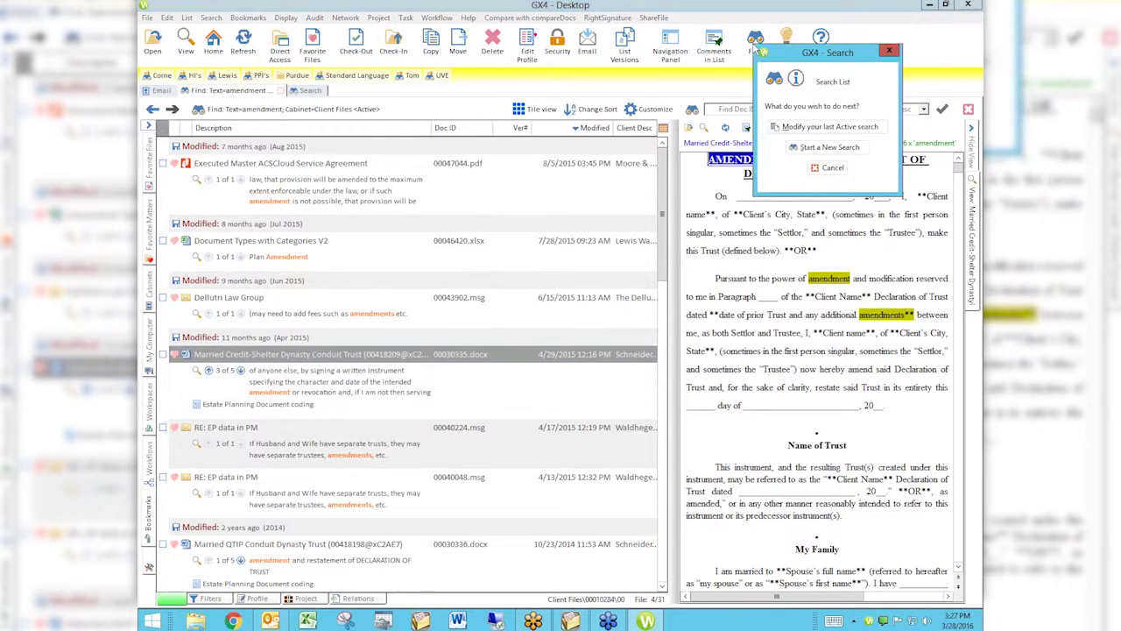
pyautogui.click(822, 147)
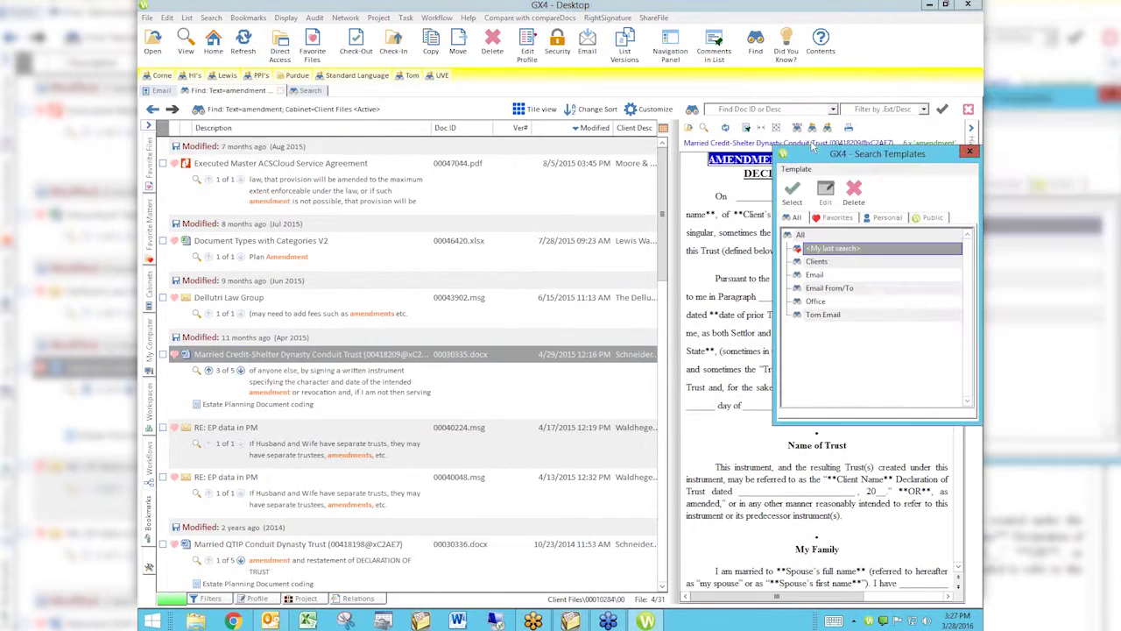
pyautogui.doubleClick(830, 261)
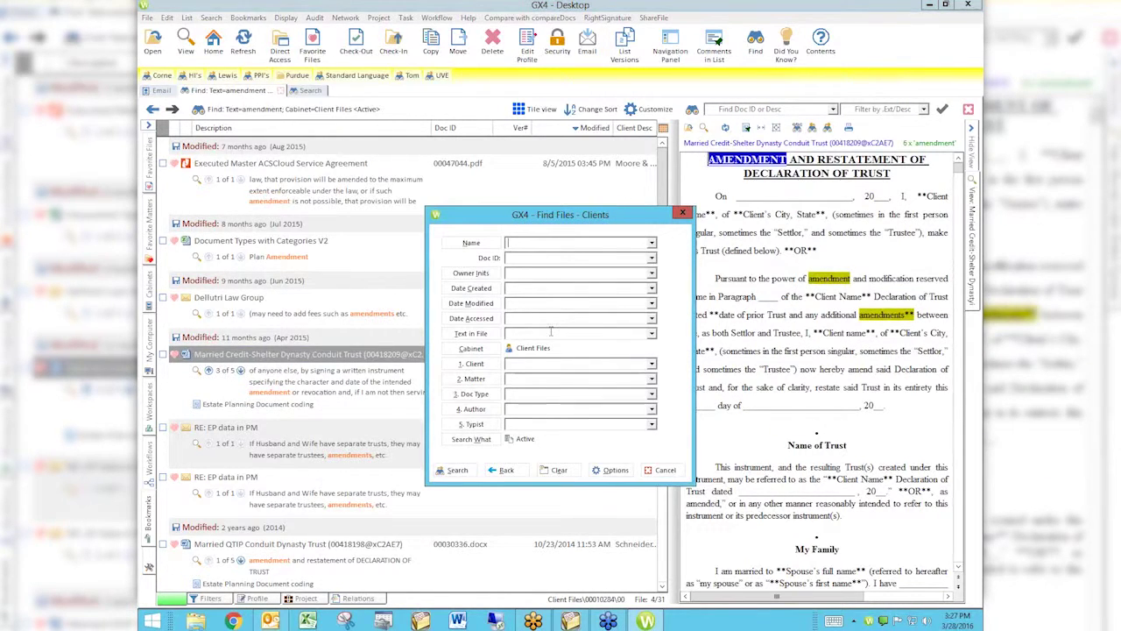
# Enter a surname followed by "and easment" as the text to find in Client Files.
pyautogui.click(550, 333)
pyautogui.write('bureges')
pyautogui.press('BackSpace')
pyautogui.press('BackSpace')
pyautogui.press('BackSpace')
pyautogui.press('BackSpace')
pyautogui.write('gess and easment')
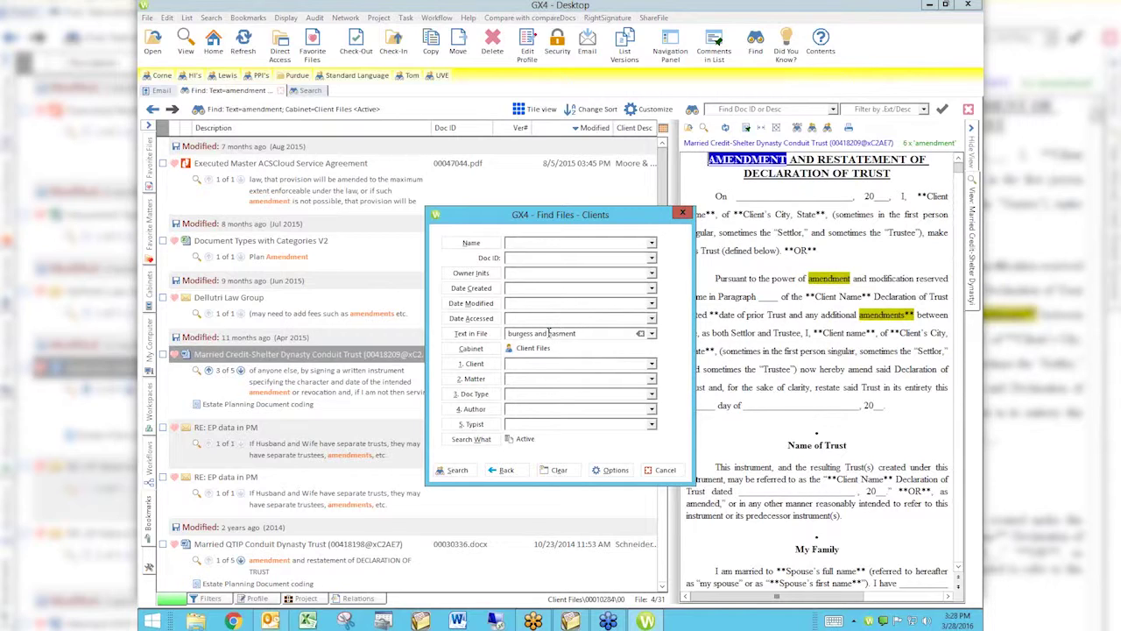
# Replace the "and" operator in the search text with "or" and again with "not".
pyautogui.click(548, 333)
pyautogui.press('BackSpace')
pyautogui.press('BackSpace')
pyautogui.press('BackSpace')
pyautogui.press('BackSpace')
pyautogui.write('or')
pyautogui.press('BackSpace')
pyautogui.press('BackSpace')
pyautogui.press('BackSpace')
pyautogui.write('not')
# Try the "&" operator between the search words, and a "w/" proximity operator with the distance 20.
pyautogui.press('BackSpace')
pyautogui.press('BackSpace')
pyautogui.press('BackSpace')
pyautogui.press('BackSpace')
pyautogui.press('BackSpace')
pyautogui.write('&')
pyautogui.press('BackSpace')
pyautogui.press('BackSpace')
pyautogui.write('w/in')
pyautogui.press('BackSpace')
pyautogui.write('20')
# Swap the proximity operator for "&", and replace that with the proximity operator "w/20000".
pyautogui.press('Left')
pyautogui.press('Left')
pyautogui.press('Left')
pyautogui.press('BackSpace')
pyautogui.press('BackSpace')
pyautogui.press('BackSpace')
pyautogui.press('BackSpace')
pyautogui.press('BackSpace')
pyautogui.press('BackSpace')
pyautogui.write('&')
pyautogui.press('BackSpace')
pyautogui.press('BackSpace')
pyautogui.press('BackSpace')
pyautogui.write('w/20000')
# Clear the text-in-file criterion and enter the wildcard term "Bill*".
pyautogui.press('BackSpace')
pyautogui.press('BackSpace')
pyautogui.press('BackSpace')
pyautogui.press('BackSpace')
pyautogui.press('BackSpace')
pyautogui.press('BackSpace')
pyautogui.press('BackSpace')
pyautogui.doubleClick(594, 333)
pyautogui.press('BackSpace')
pyautogui.press('BackSpace')
pyautogui.press('BackSpace')
pyautogui.press('BackSpace')
pyautogui.press('BackSpace')
pyautogui.press('BackSpace')
pyautogui.press('BackSpace')
pyautogui.press('BackSpace')
pyautogui.press('BackSpace')
pyautogui.press('BackSpace')
pyautogui.write('Bill')
pyautogui.write('*')
# Set the text-in-file criterion to "Purdue ! University or indiana ! university".
pyautogui.press('BackSpace')
pyautogui.press('BackSpace')
pyautogui.press('BackSpace')
pyautogui.press('BackSpace')
pyautogui.press('BackSpace')
pyautogui.write('Purdue')
pyautogui.write('( Univers')
pyautogui.press('BackSpace')
pyautogui.press('BackSpace')
pyautogui.write('rsity')
pyautogui.write('y or indiana ! university')
# Copy the whole text-in-file search expression and paste it into a new Notepad document.
pyautogui.hotkey('shift', 'Left')
pyautogui.hotkey('shift', 'Left')
pyautogui.hotkey('shift', 'Left')
pyautogui.hotkey('shift', 'Left')
pyautogui.hotkey('shift', 'Left')
pyautogui.hotkey('shift', 'Left')
pyautogui.hotkey('shift', 'Left')
pyautogui.hotkey('shift', 'Left')
pyautogui.hotkey('shift', 'Left')
pyautogui.hotkey('shift', 'Left')
pyautogui.hotkey('shift', 'Left')
pyautogui.hotkey('shift', 'Left')
pyautogui.hotkey('shift', 'Left')
pyautogui.hotkey('shift', 'Left')
pyautogui.hotkey('shift', 'Left')
pyautogui.hotkey('shift', 'Left')
pyautogui.hotkey('shift', 'Left')
pyautogui.hotkey('shift', 'Left')
pyautogui.hotkey('shift', 'Left')
pyautogui.hotkey('shift', 'Left')
pyautogui.hotkey('shift', 'Left')
pyautogui.hotkey('shift', 'Left')
pyautogui.hotkey('shift', 'Left')
pyautogui.hotkey('shift', 'Left')
pyautogui.hotkey('shift', 'Left')
pyautogui.hotkey('shift', 'Left')
pyautogui.hotkey('shift', 'Left')
pyautogui.hotkey('shift', 'Left')
pyautogui.hotkey('shift', 'Left')
pyautogui.hotkey('shift', 'Left')
pyautogui.hotkey('shift', 'Left')
pyautogui.hotkey('shift', 'Left')
pyautogui.hotkey('shift', 'Left')
pyautogui.hotkey('shift', 'Left')
pyautogui.hotkey('ctrl', 'c')
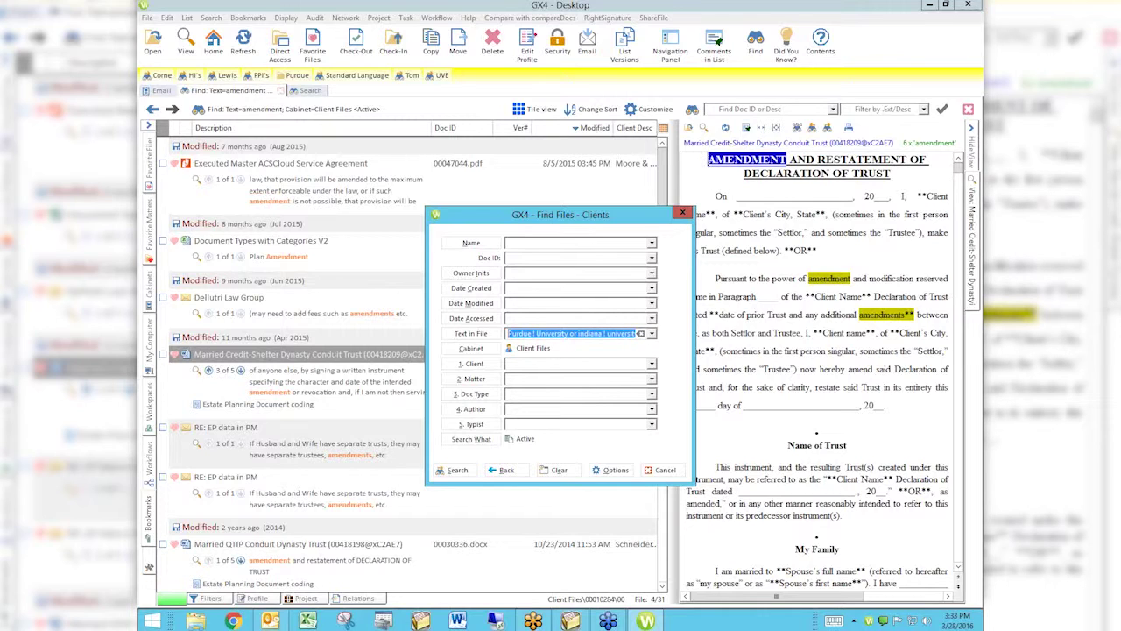
pyautogui.hotkey('alt', 'Tab')
pyautogui.press('Escape')
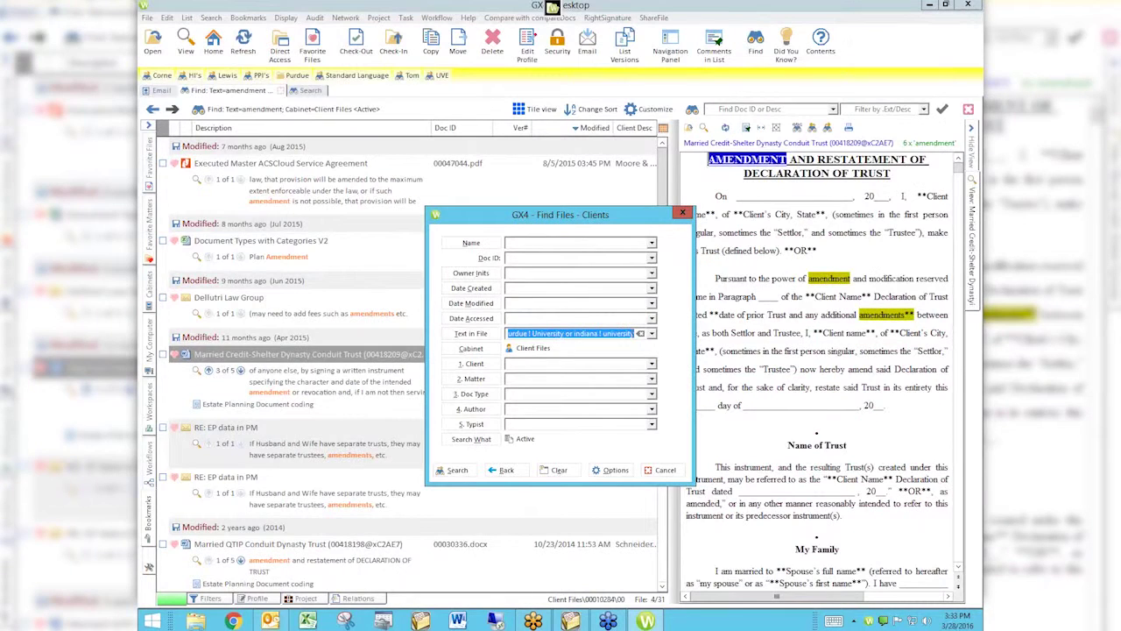
pyautogui.click(159, 624)
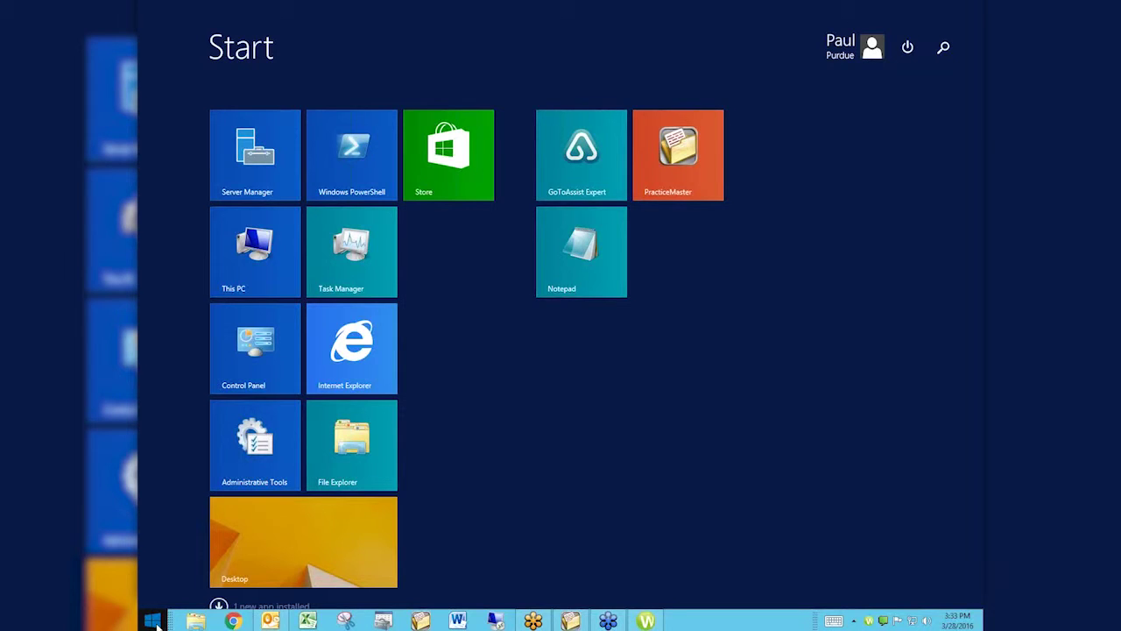
pyautogui.click(586, 261)
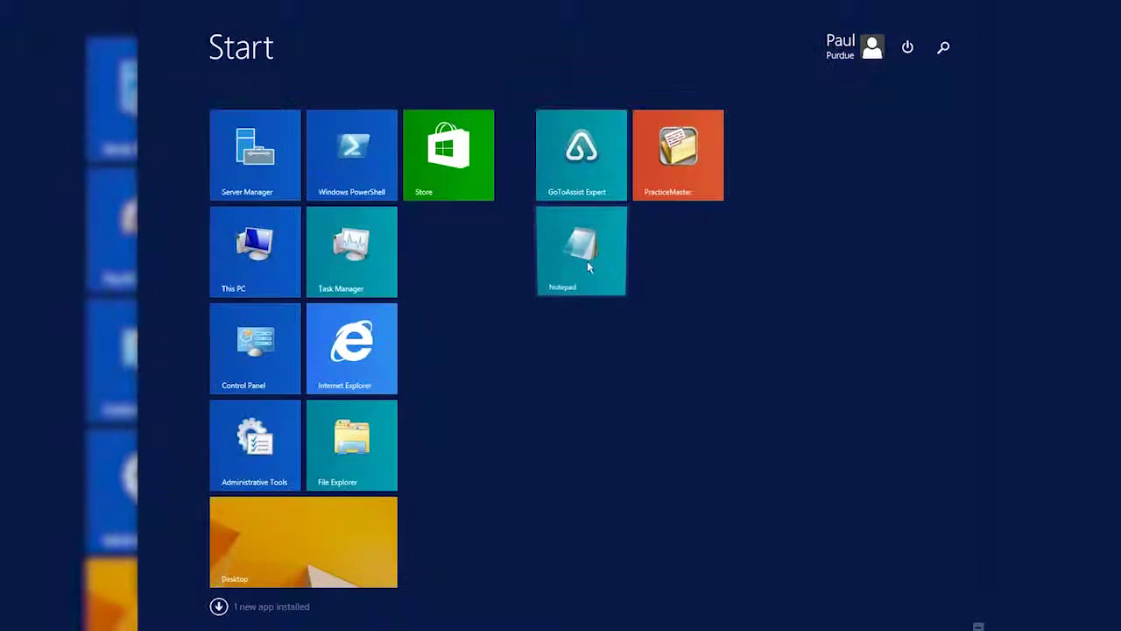
pyautogui.hotkey('ctrl', 'v')
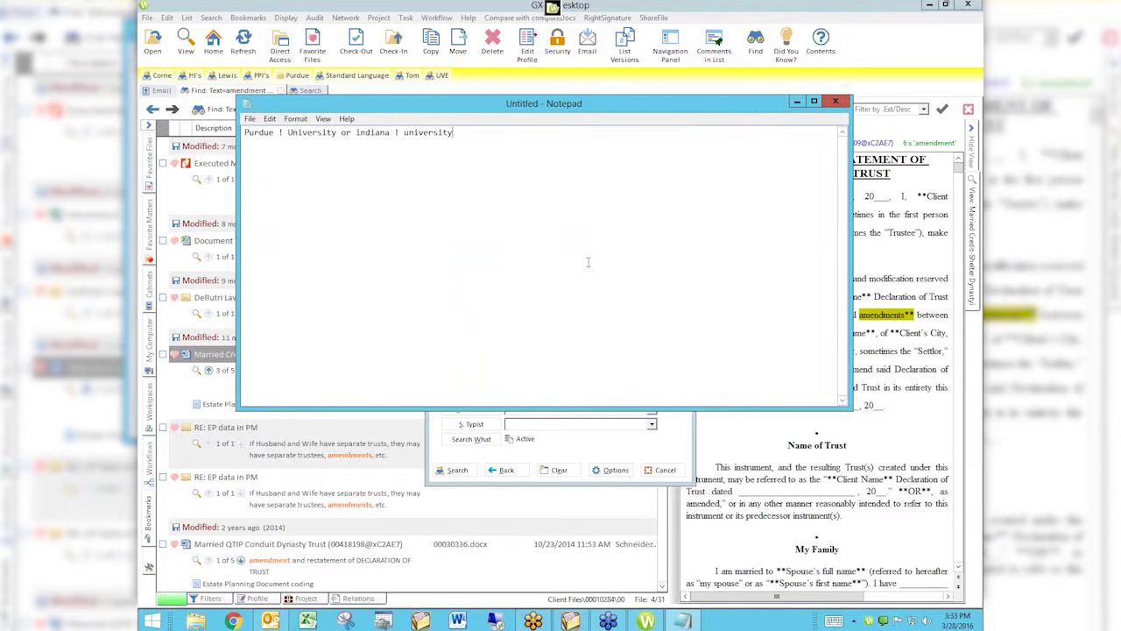
# Rewrite the pasted expression as "(Purdue ! University) | (indiana ! University)".
pyautogui.press('alt')
pyautogui.press('Left')
pyautogui.press('Escape')
pyautogui.press('BackSpace')
pyautogui.write('U')
pyautogui.doubleClick(346, 132)
pyautogui.write('|')
pyautogui.press('BackSpace')
pyautogui.write('(')
pyautogui.click(342, 132)
pyautogui.write(') | ')
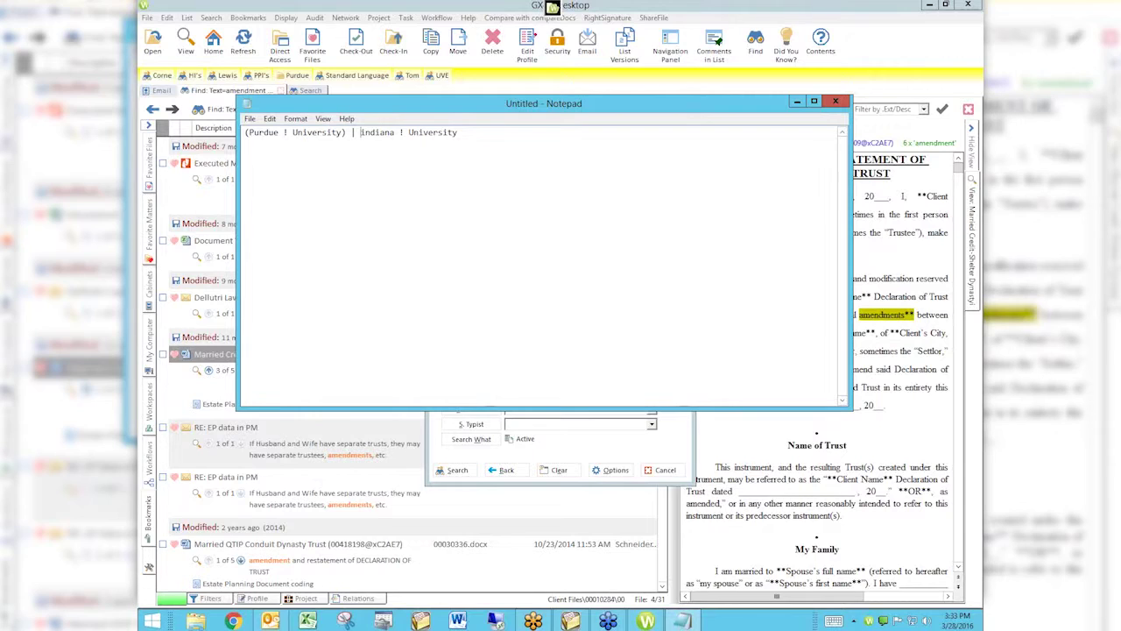
pyautogui.write('(')
pyautogui.write(')')
# Write the grouping example "4 + (2 / 7) * 3 - (13 + 4)" below the search expression.
pyautogui.press('Return')
pyautogui.write('4 +')
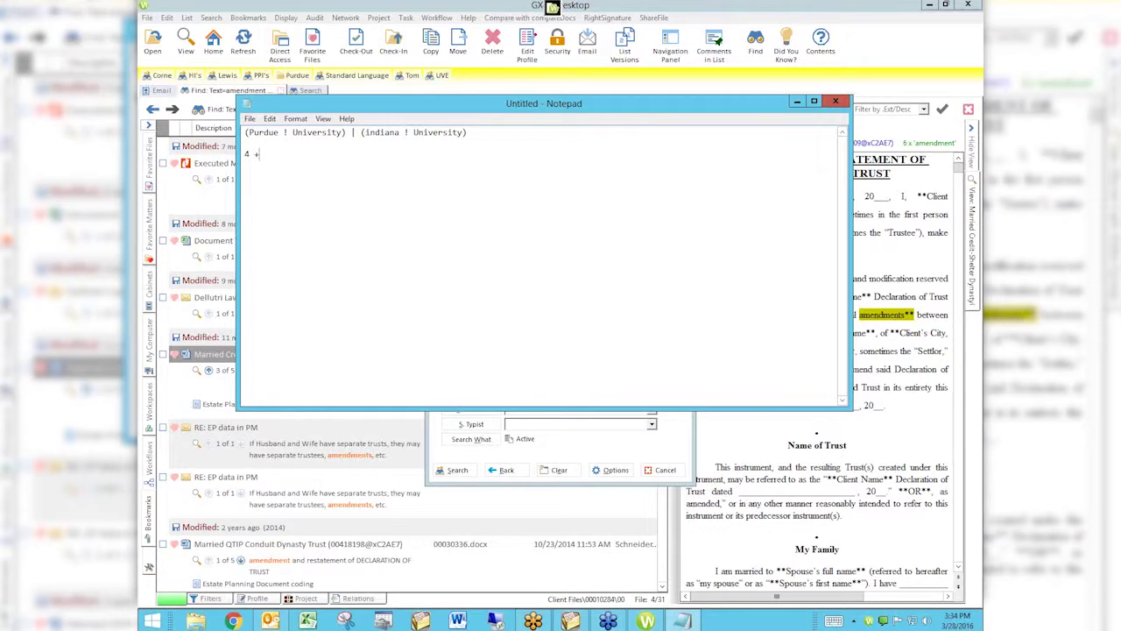
pyautogui.write(' 2 / 7 * 3 - 13 +4')
pyautogui.click(322, 154)
pyautogui.write('(')
pyautogui.write(')')
pyautogui.click(263, 154)
pyautogui.write('()')
# Highlight the grouped search expression and close Notepad without saving.
pyautogui.moveTo(476, 132); pyautogui.dragTo(236, 128)
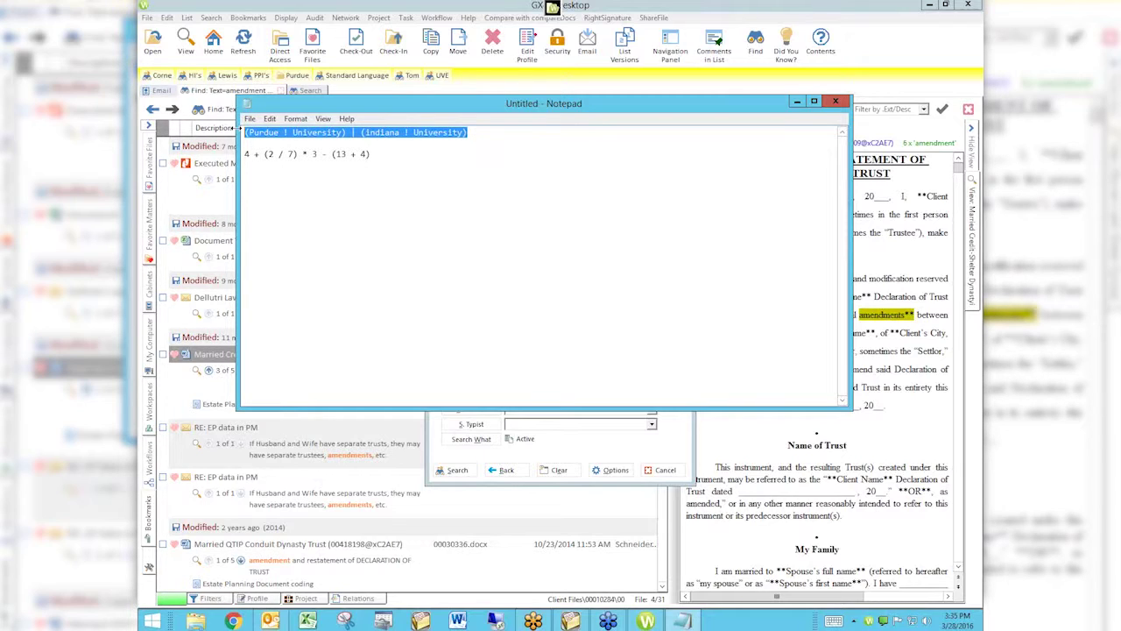
pyautogui.click(837, 102)
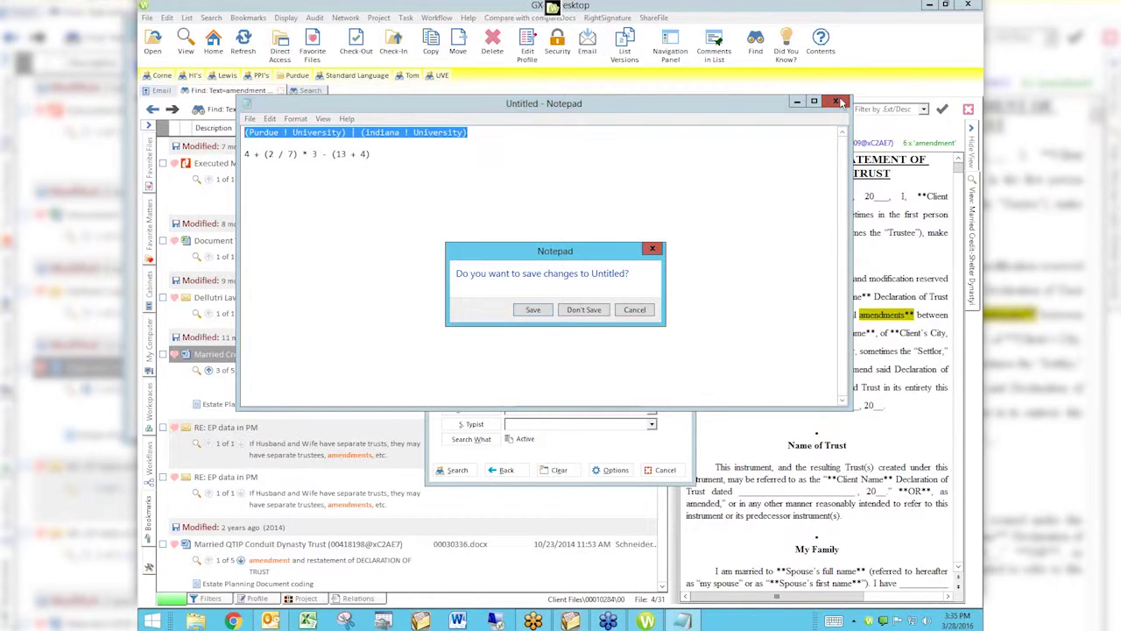
pyautogui.click(583, 309)
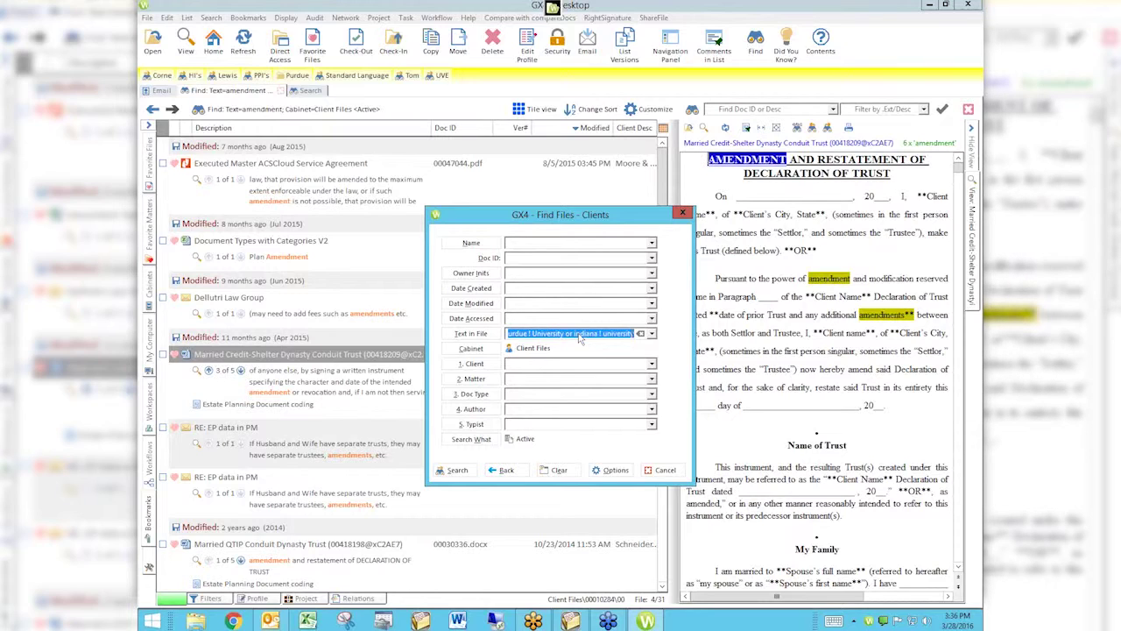
# Switch to Chrome, go to attorneycomputersystems.com, and open the Worldox Virtual User Group Meetings page from its videos.
pyautogui.click(234, 620)
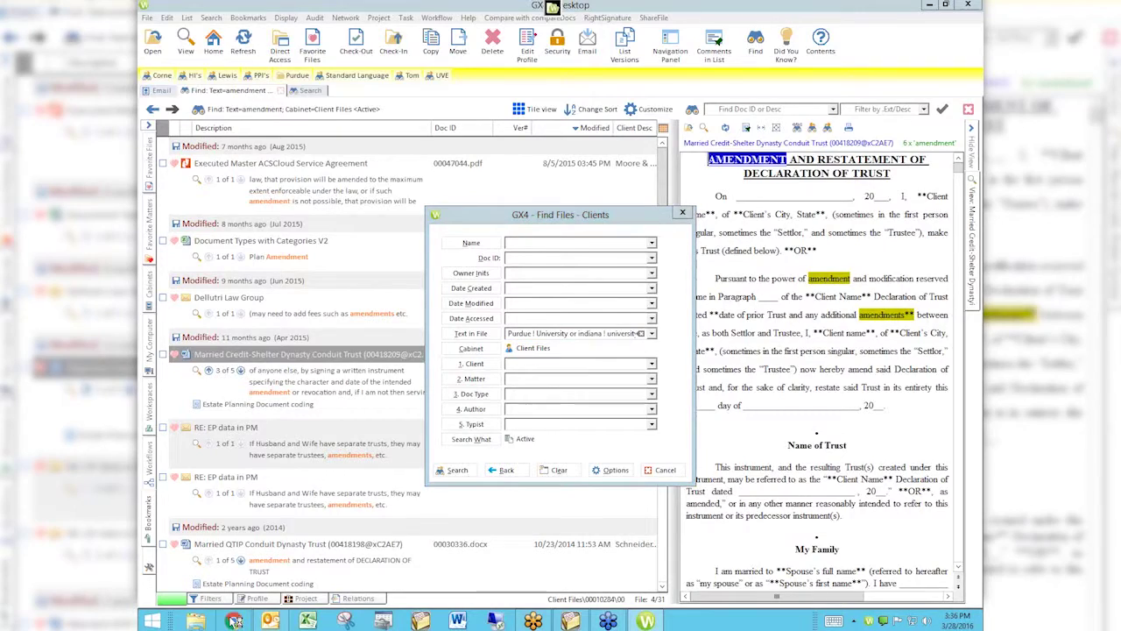
pyautogui.write('attorneycomputersystems.com')
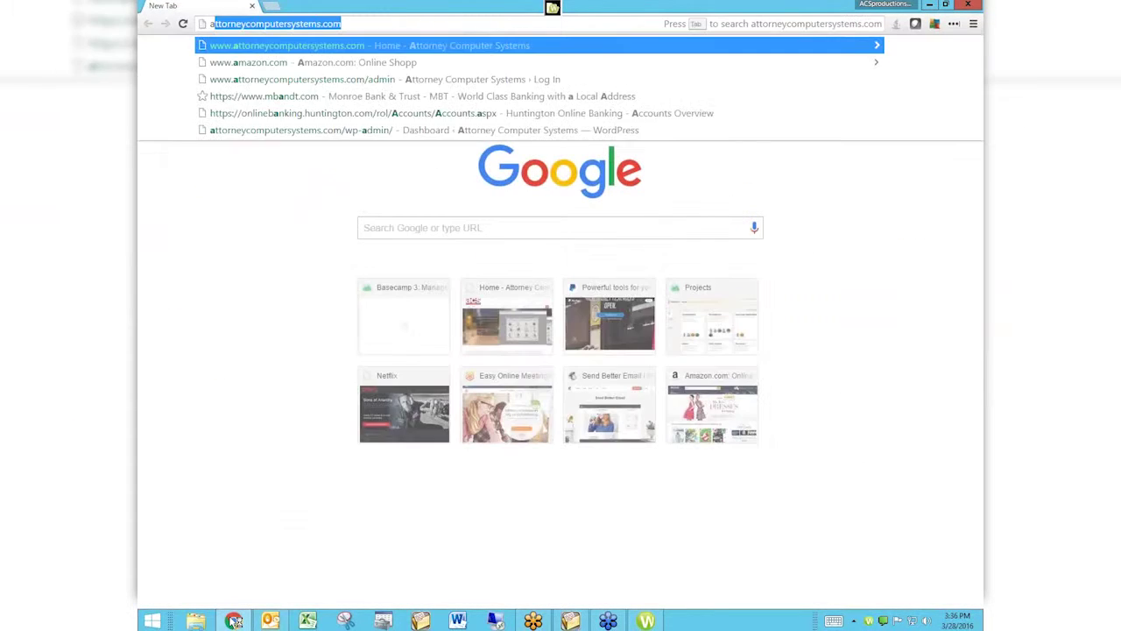
pyautogui.press('Return')
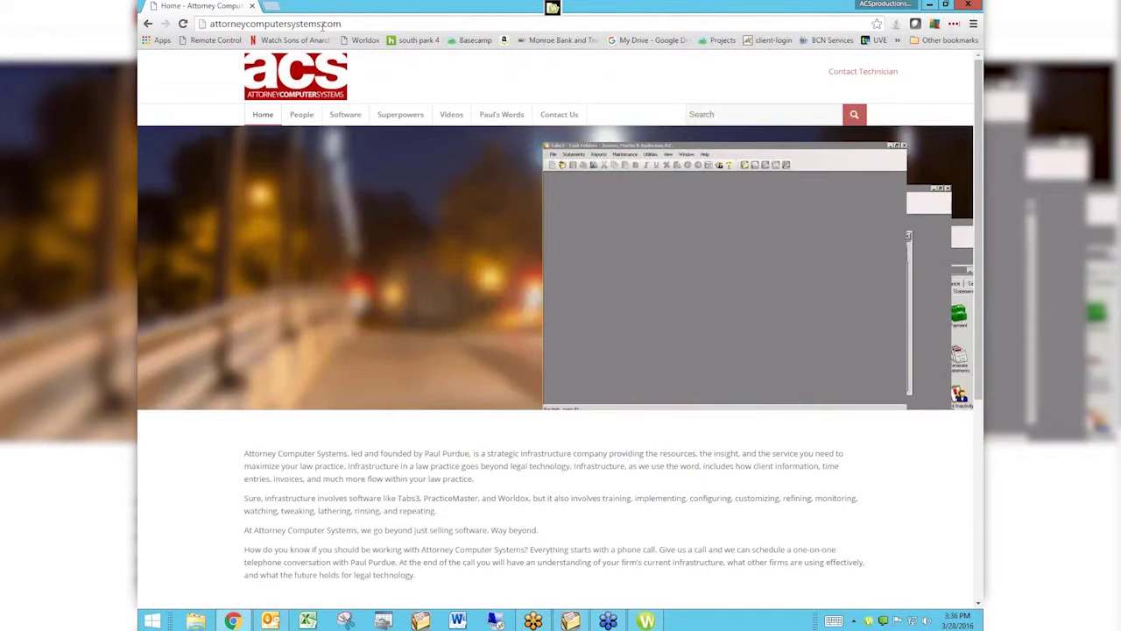
pyautogui.moveTo(450, 117)
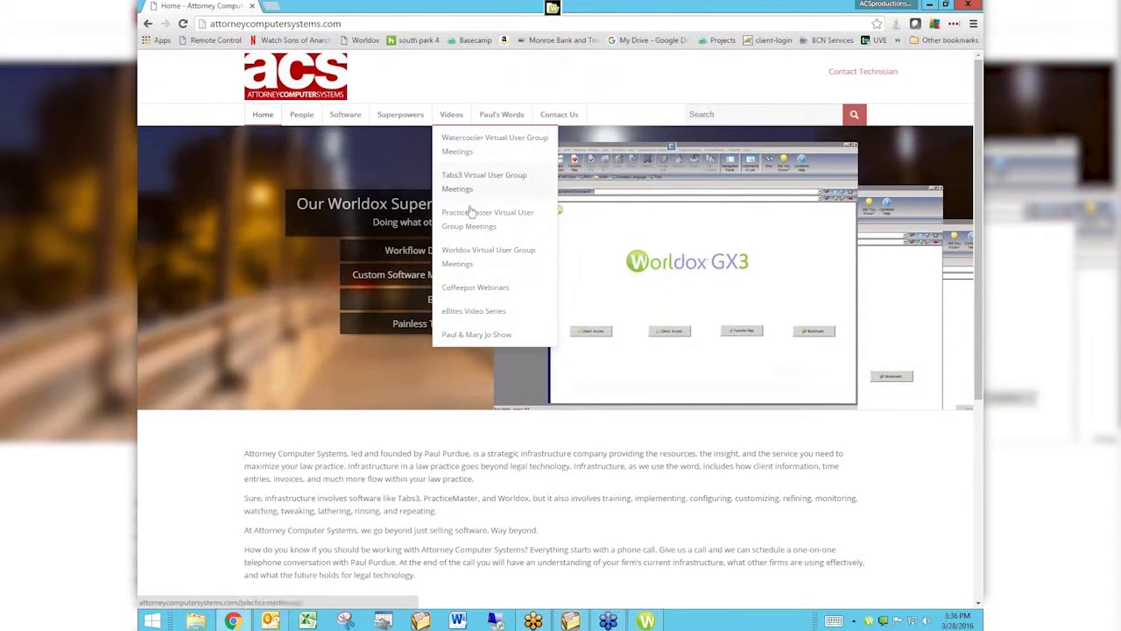
pyautogui.click(469, 257)
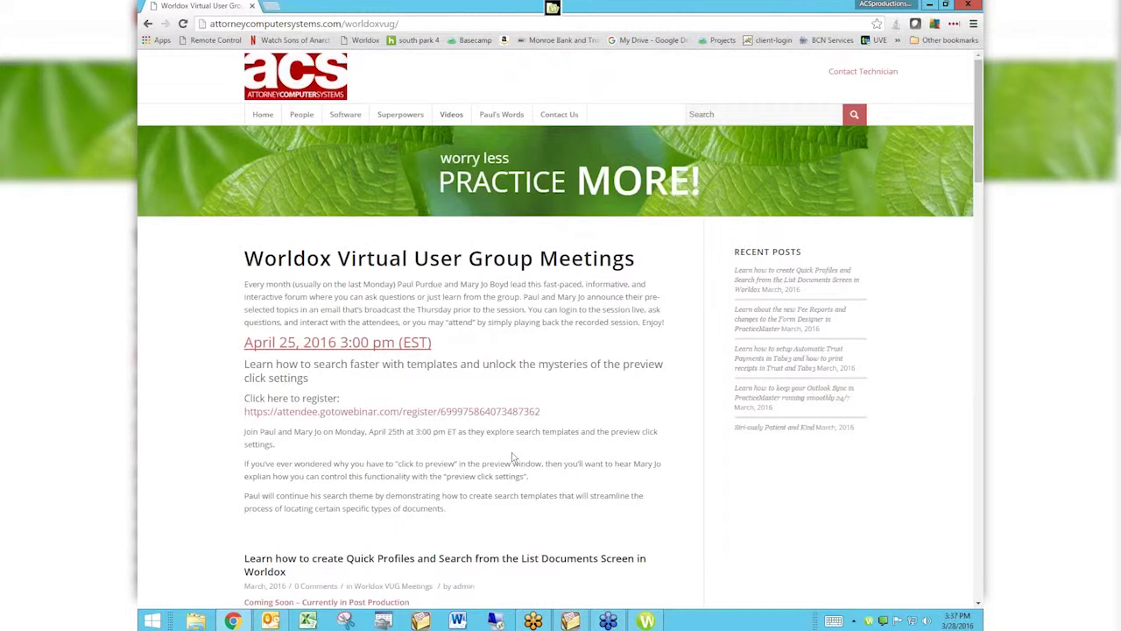
# Look through the Worldox Virtual User Group Meetings page for the upcoming session, past recordings, and other video categories.
pyautogui.scroll(-3, 602, 485)
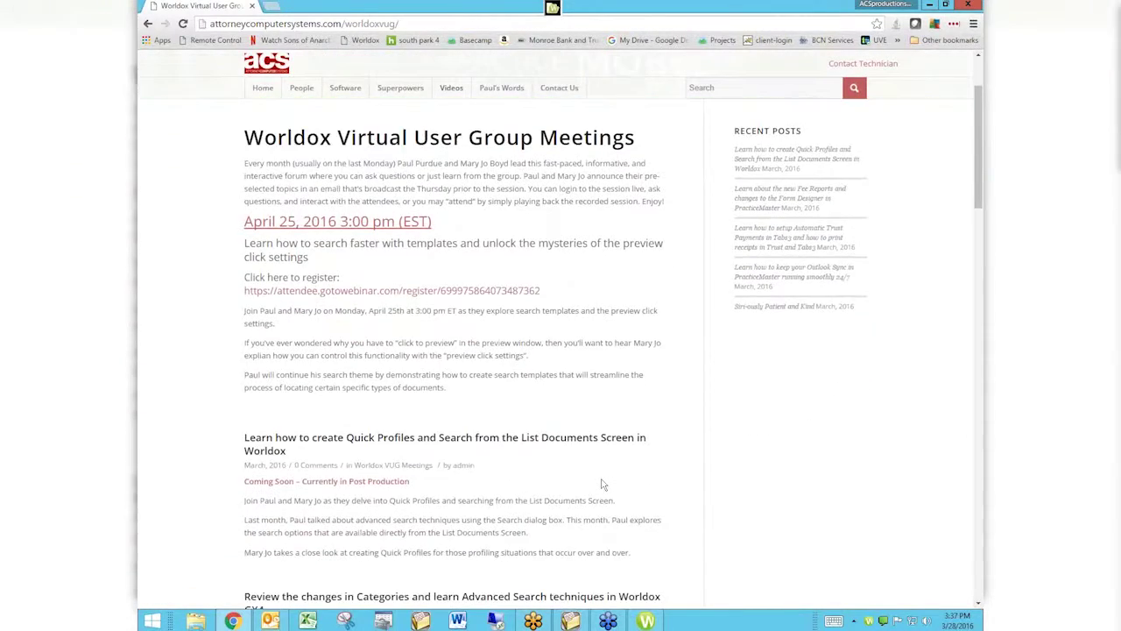
pyautogui.scroll(-6, 602, 484)
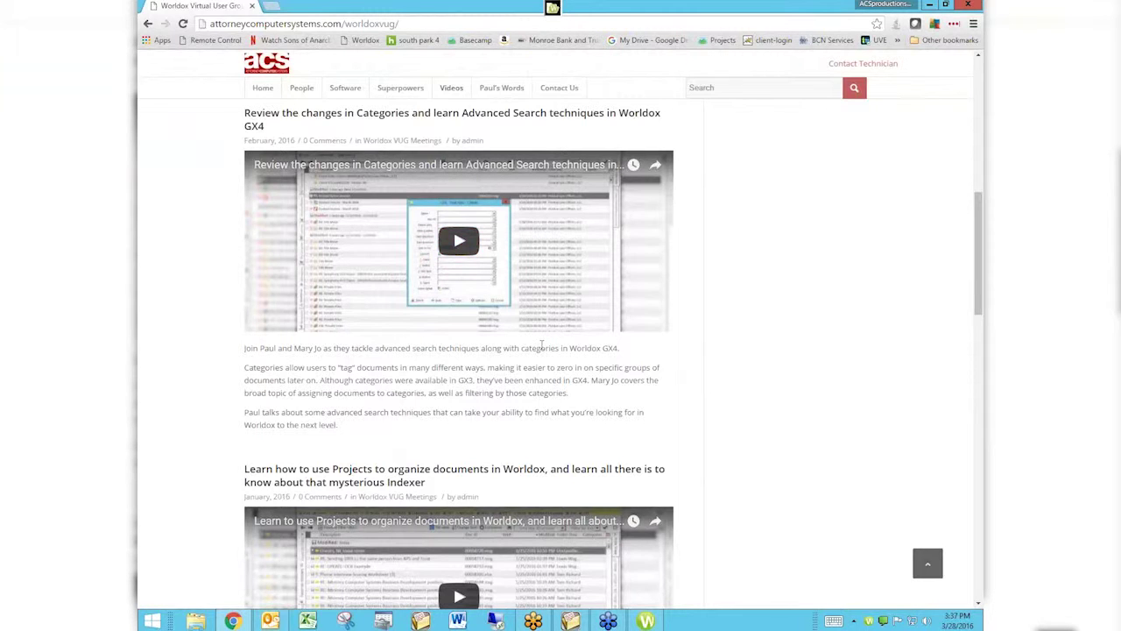
pyautogui.scroll(5, 542, 346)
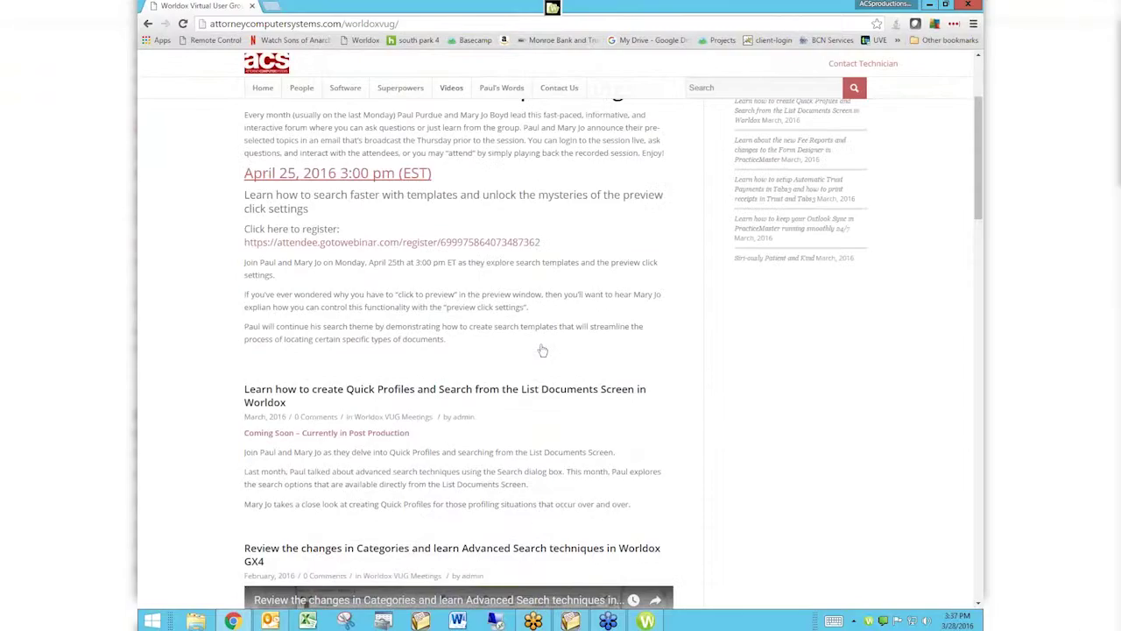
pyautogui.scroll(2, 542, 351)
pyautogui.moveTo(451, 117)
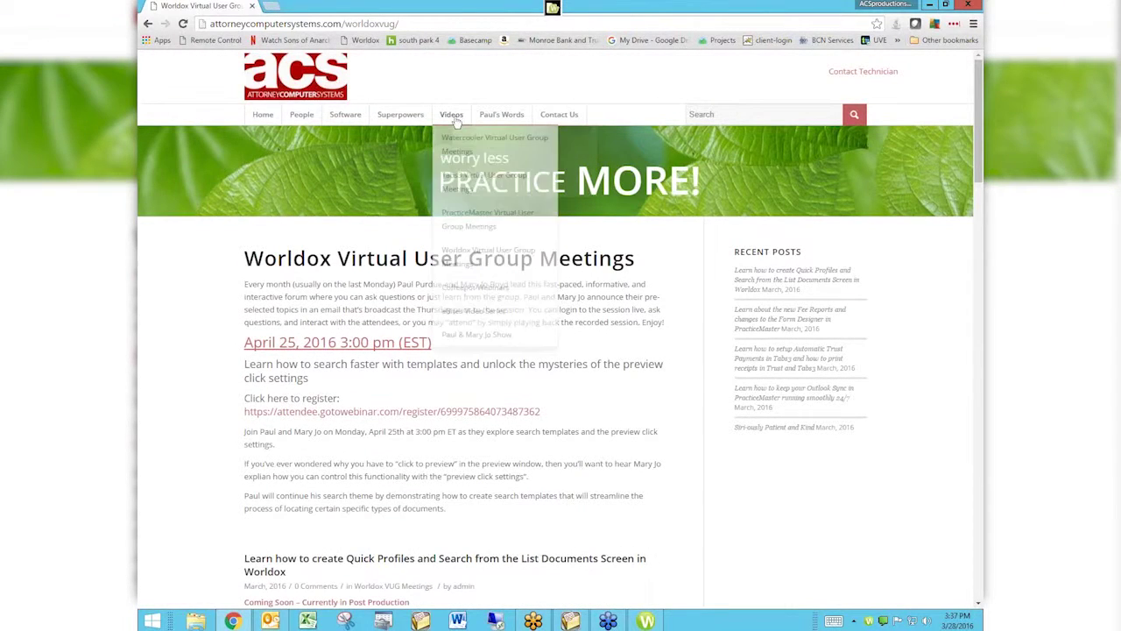